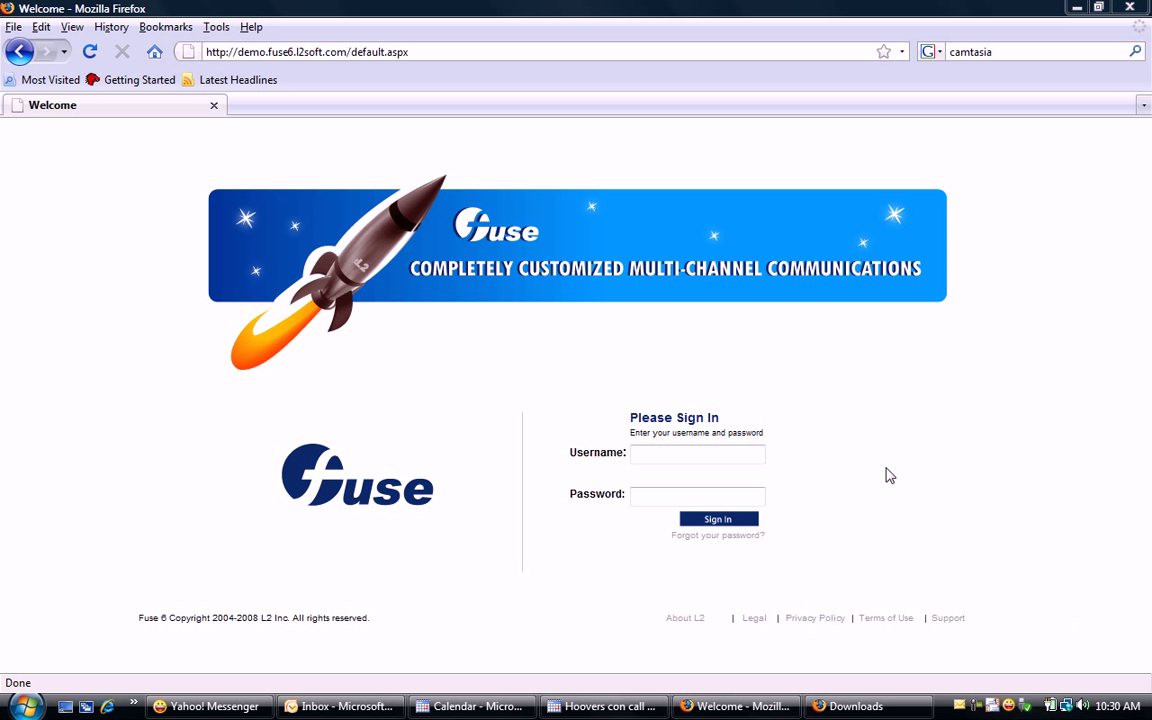
Sign in to the Fuse 6 demo site with the admin username and password, then go to Assets
left_click(668, 449)
left_click(668, 453)
type("demo")
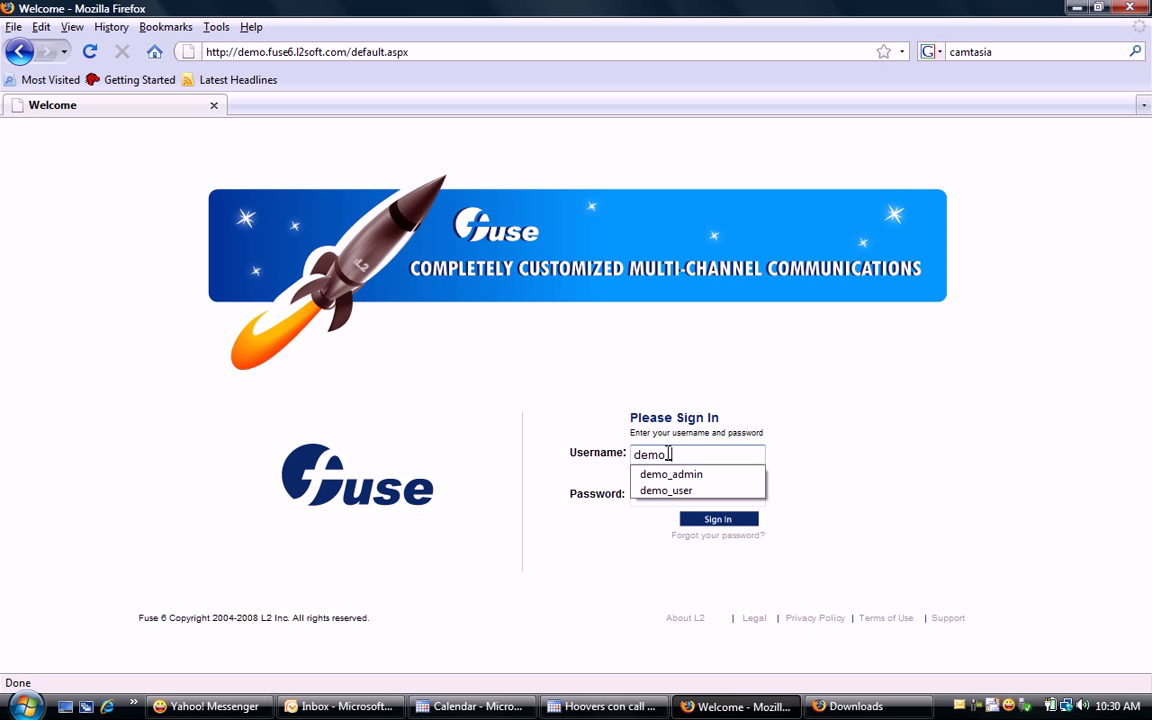
type("_admin")
key("Tab")
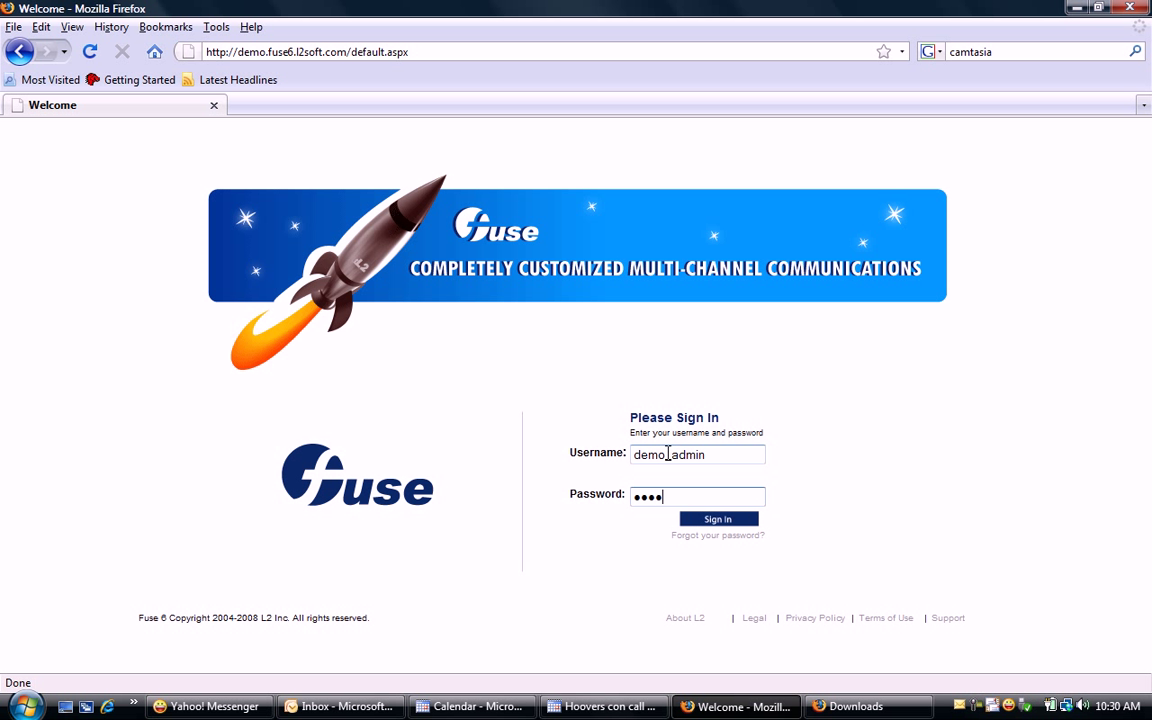
key("Return")
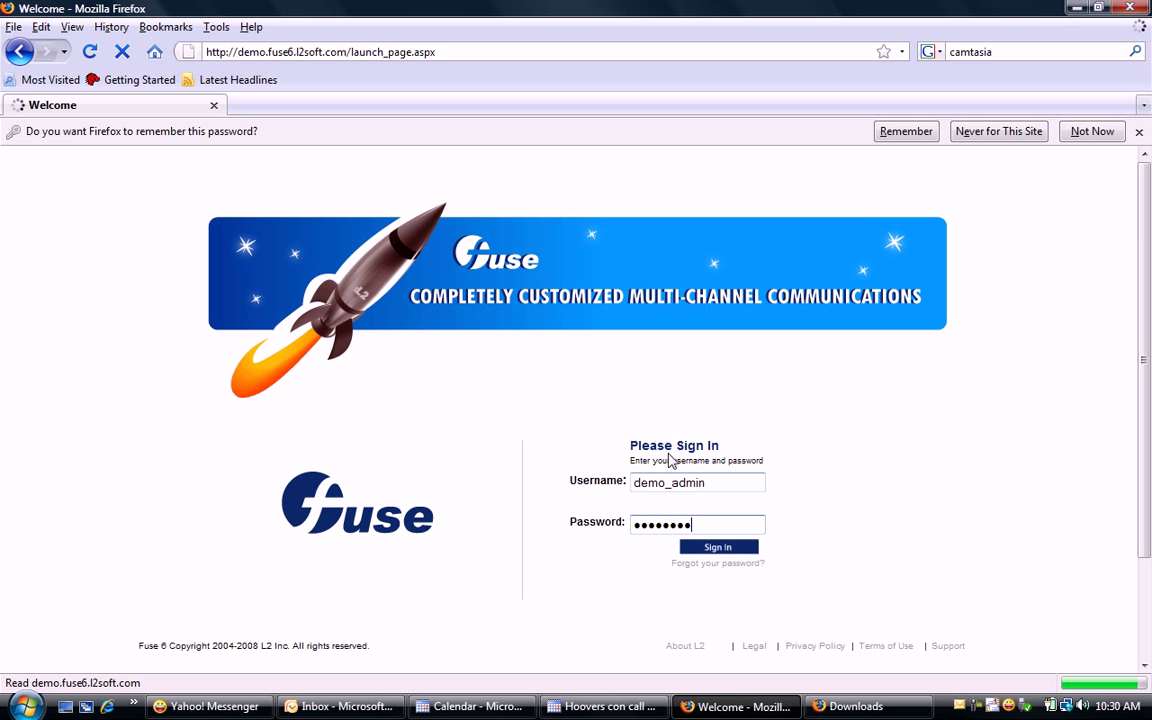
left_click(406, 226)
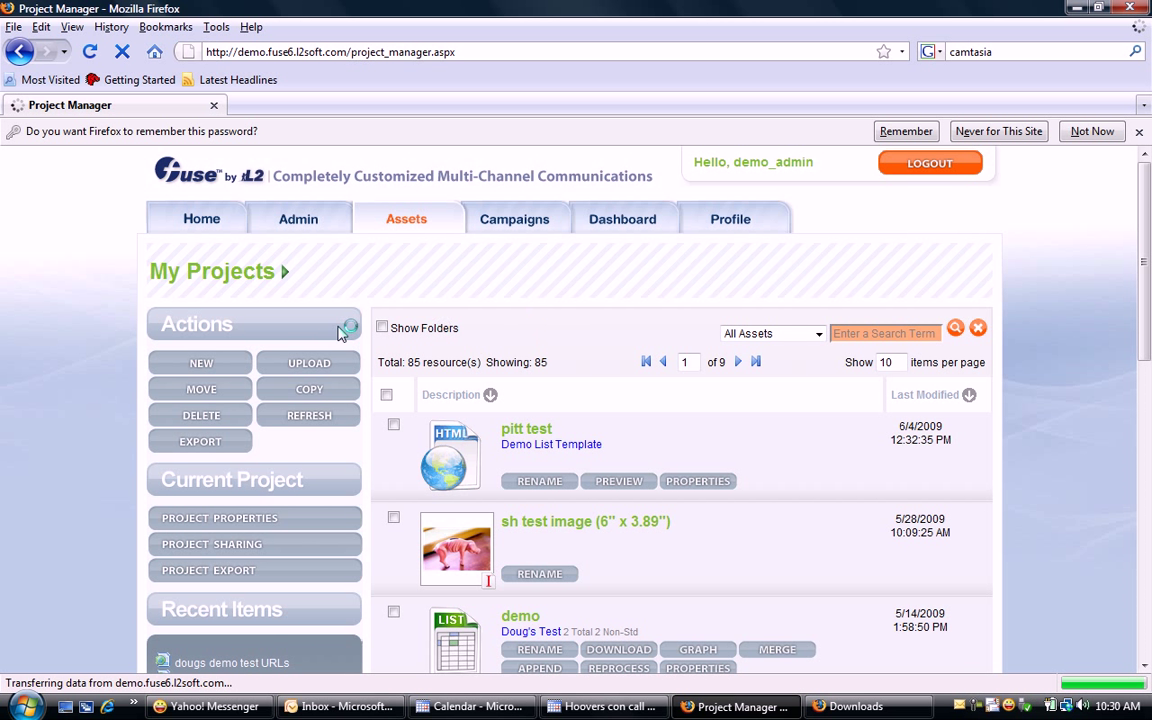
Open Doug's Demo Project from My Projects and begin a new Online Content asset
left_click(287, 273)
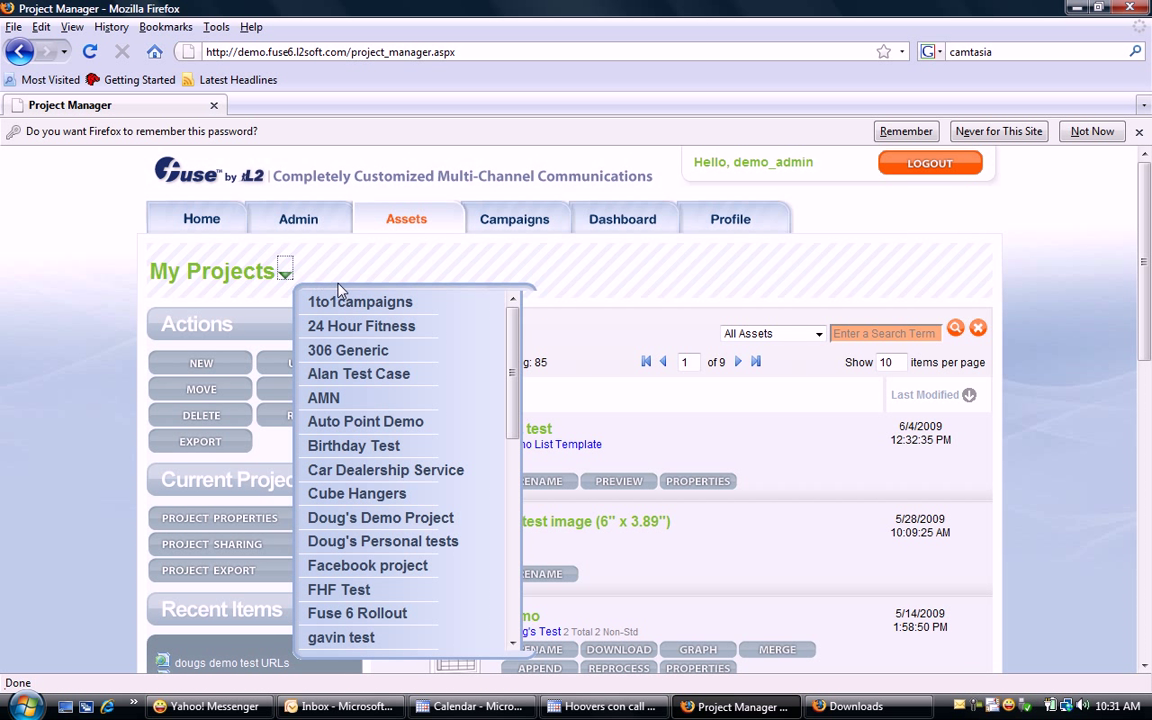
left_click(372, 518)
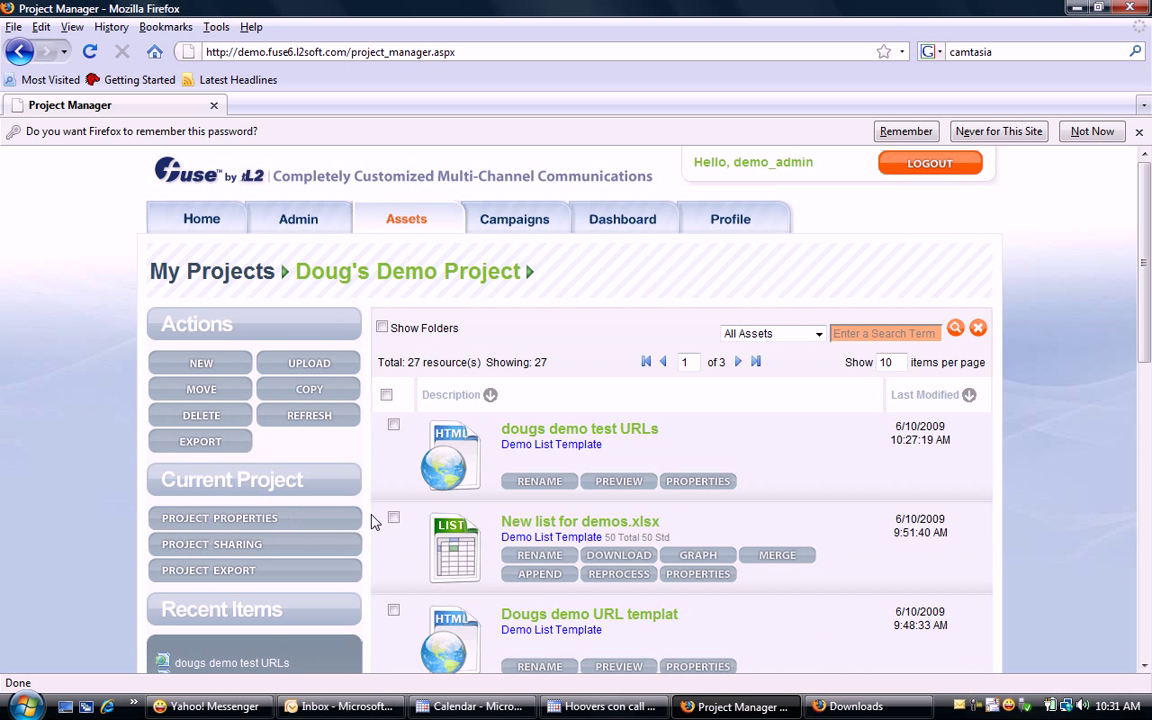
left_click(220, 366)
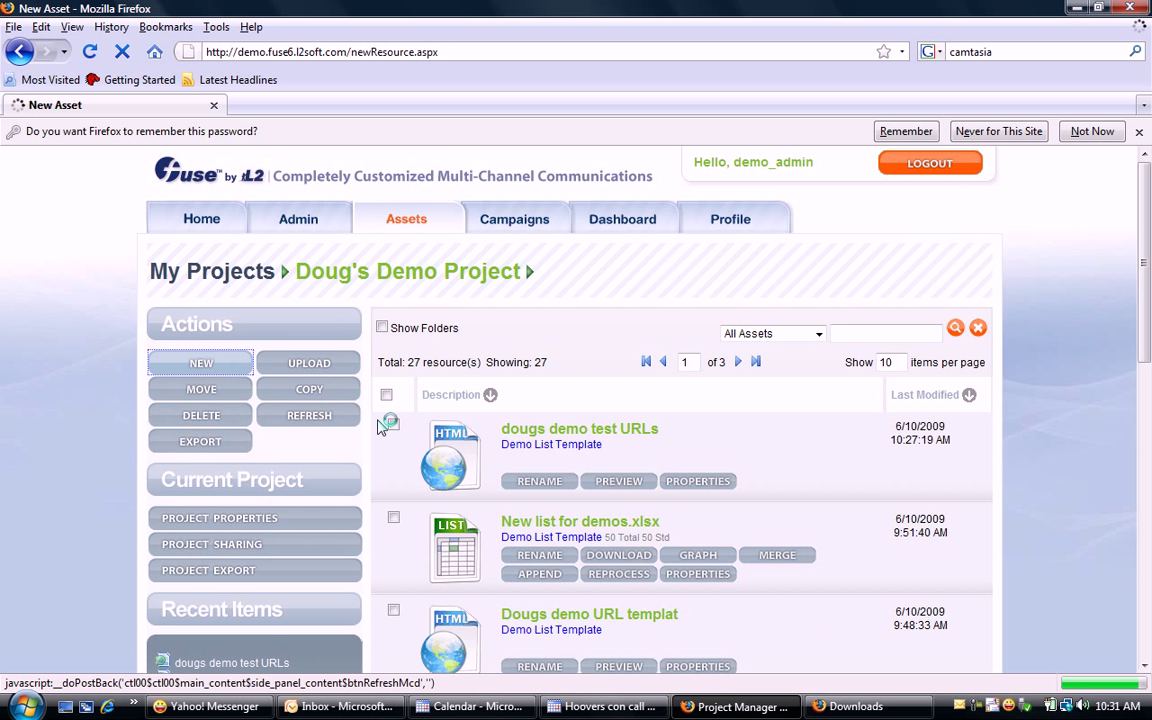
left_click(678, 609)
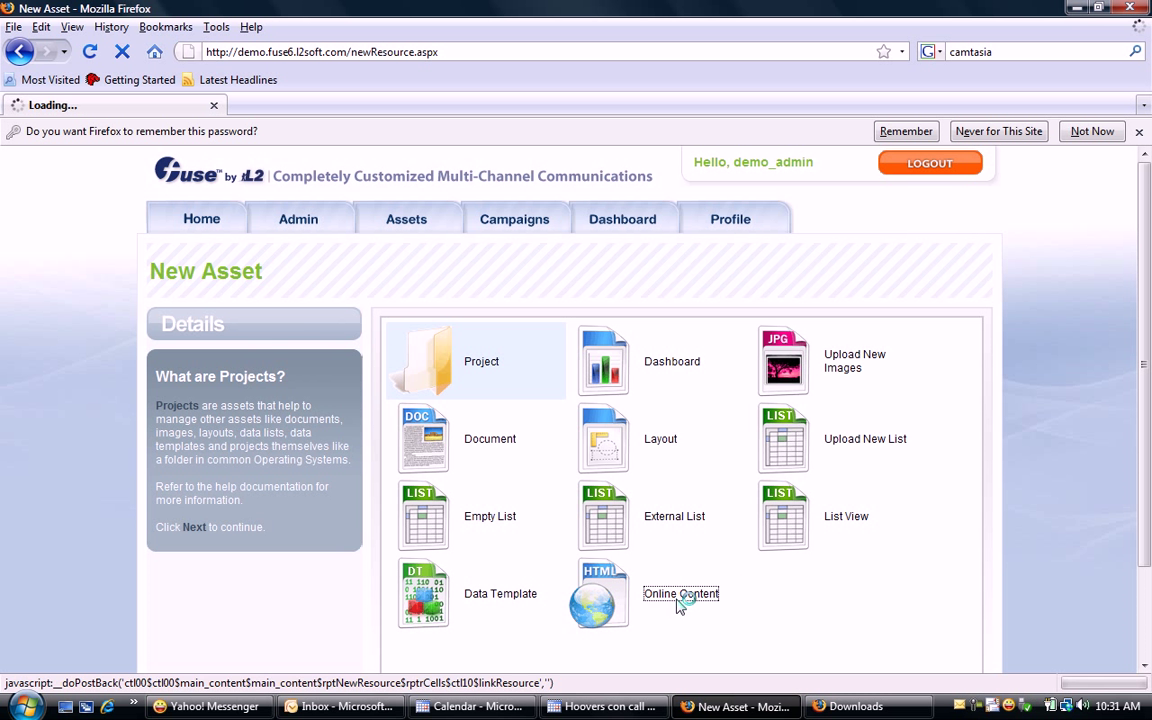
scroll(1143, 425, "down", 2)
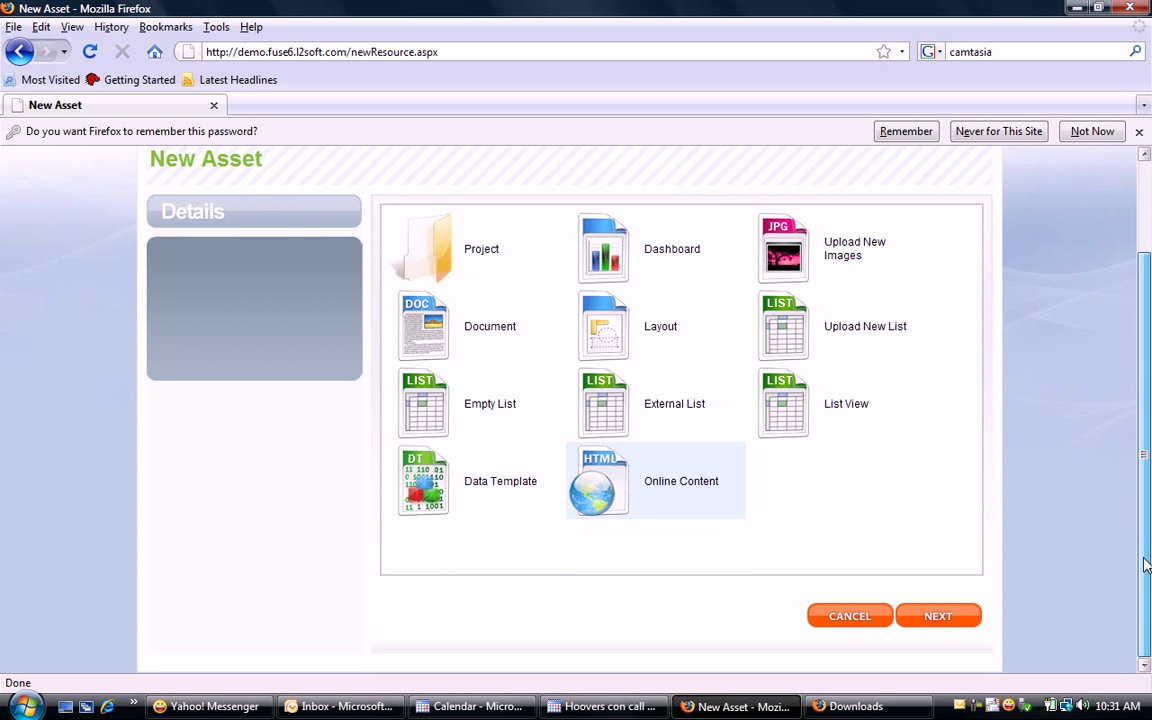
Create online content named 'Dougs test URL content' using the Demo List Template data template
left_click(940, 615)
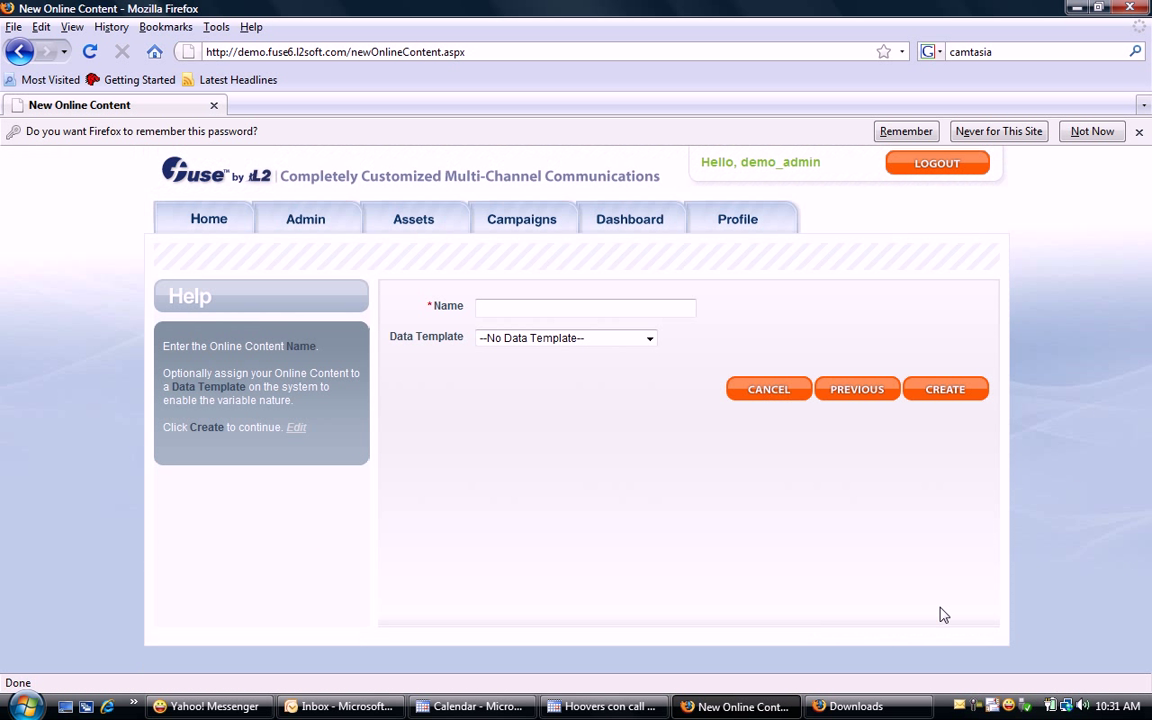
left_click(622, 305)
type("Dougs test URL content")
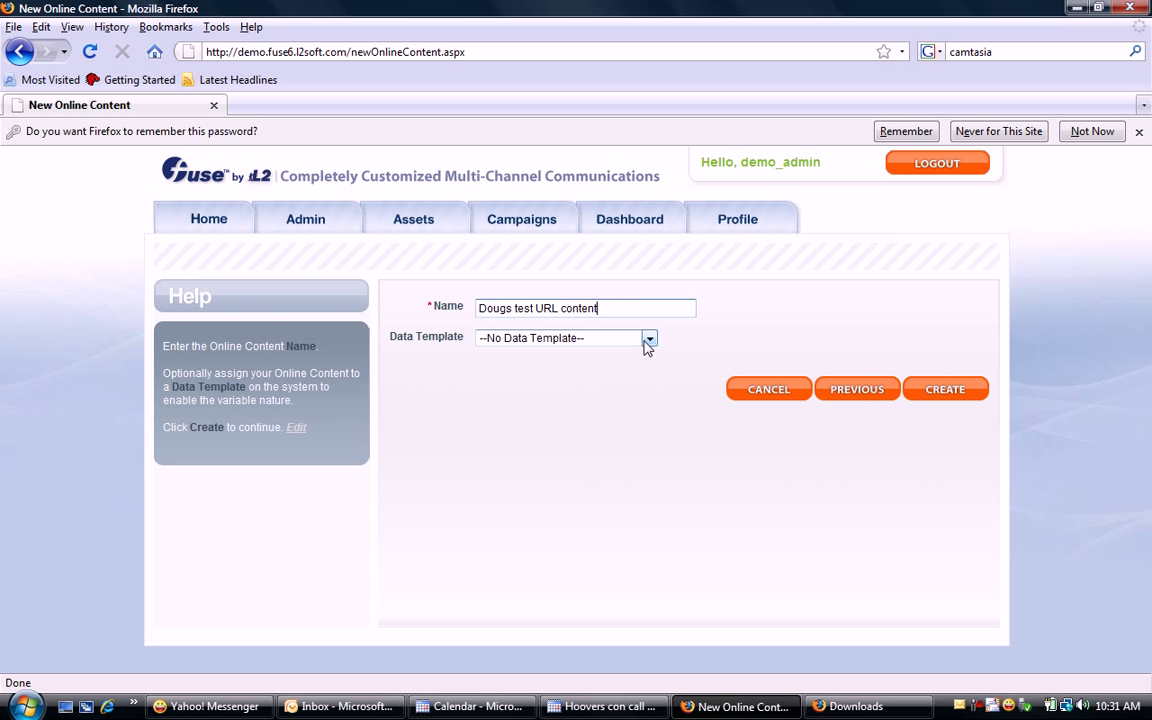
left_click(650, 338)
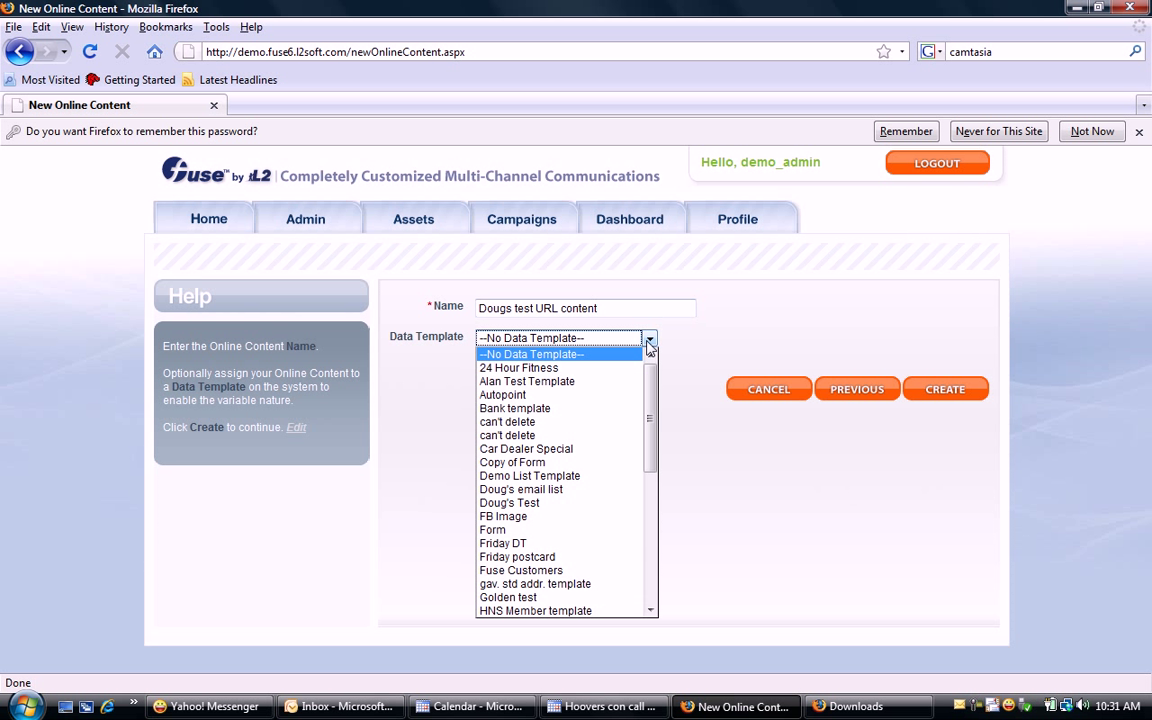
left_click(600, 476)
left_click(948, 389)
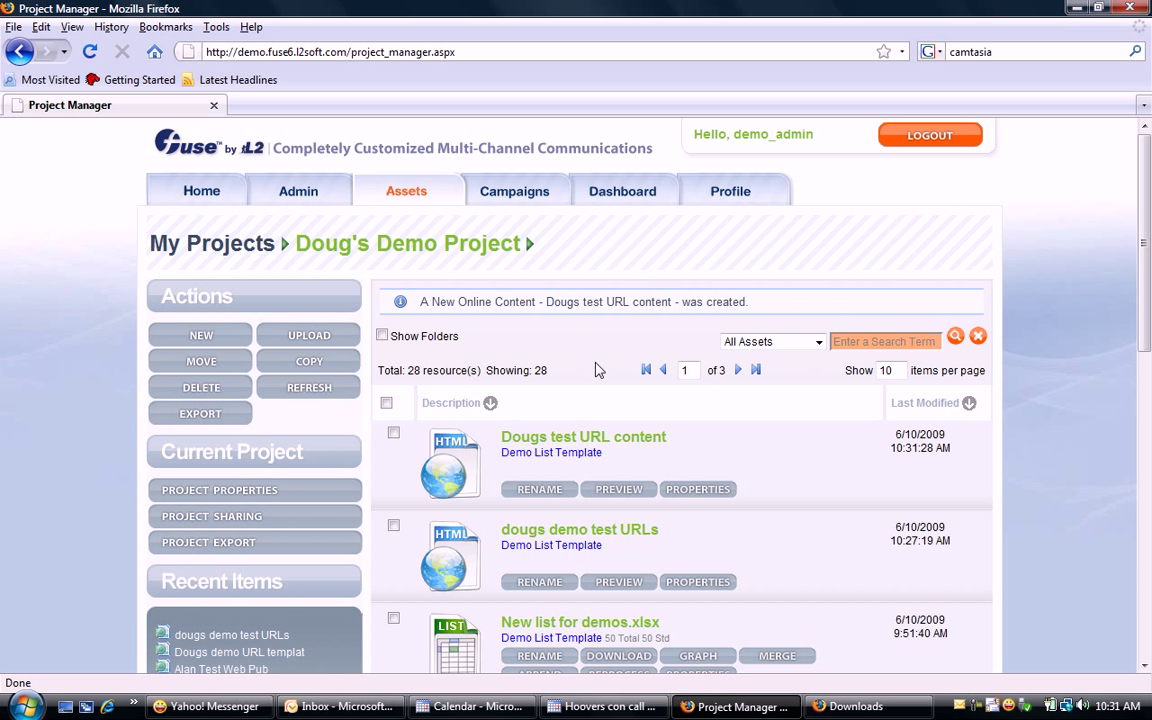
Upload the '3135 - Shortcut' file into the new content with zip extraction on
left_click(573, 442)
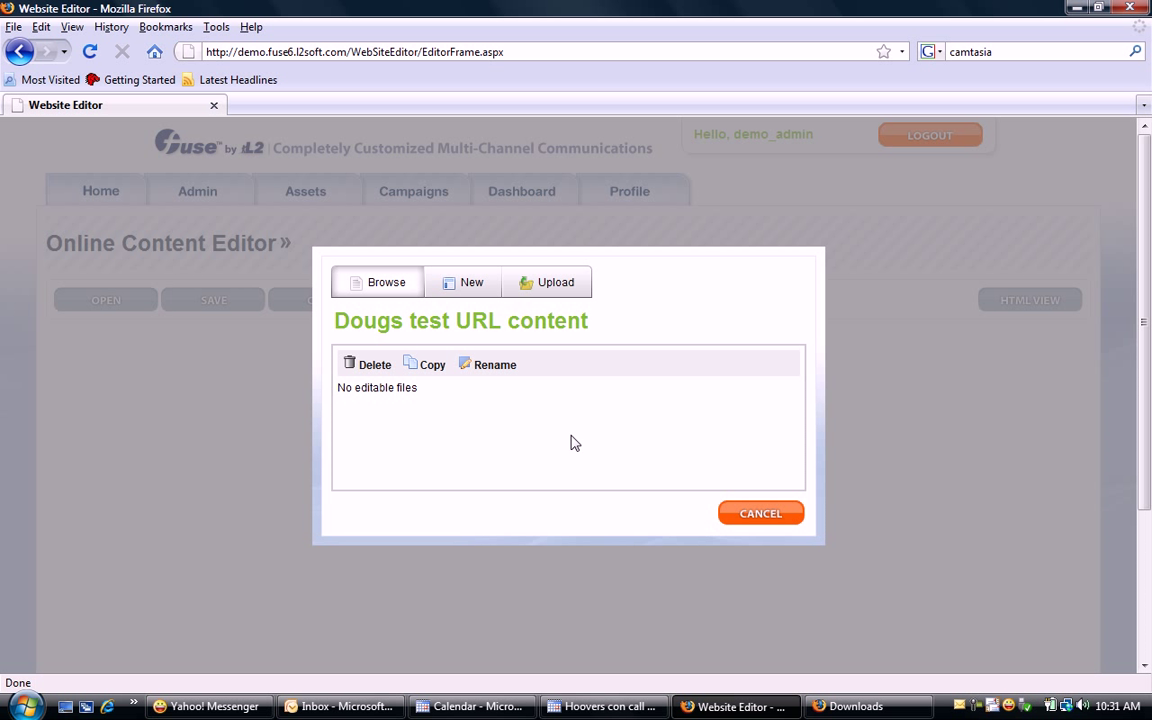
left_click(552, 284)
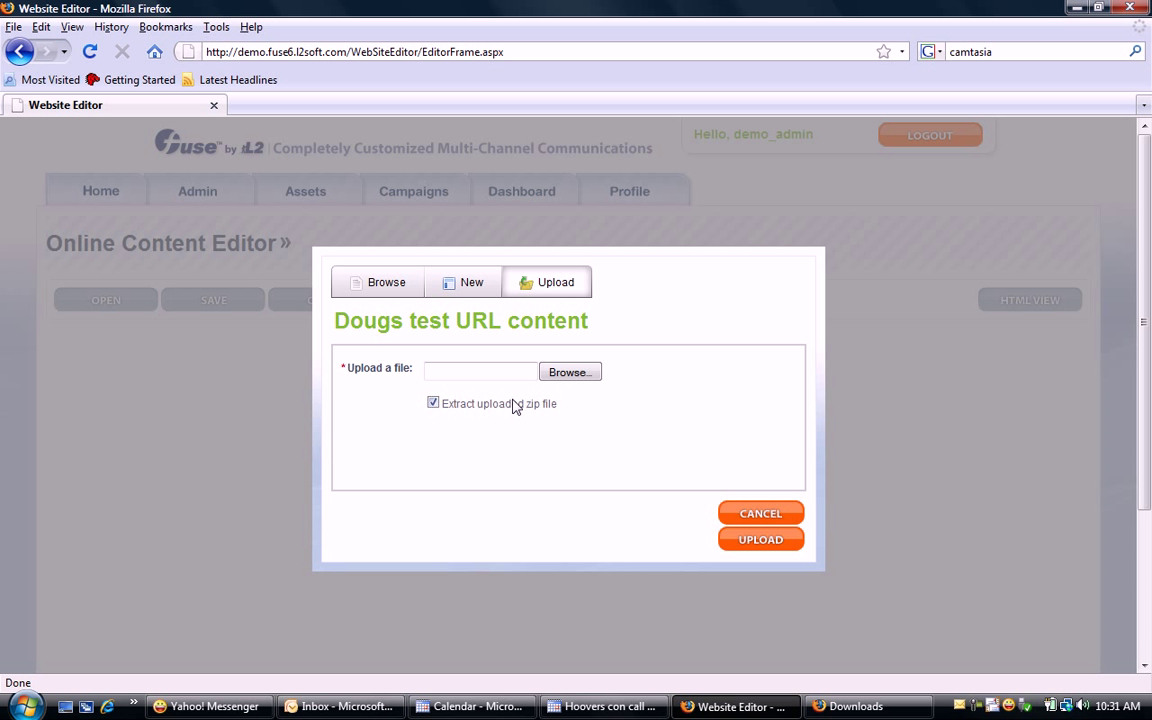
left_click(565, 373)
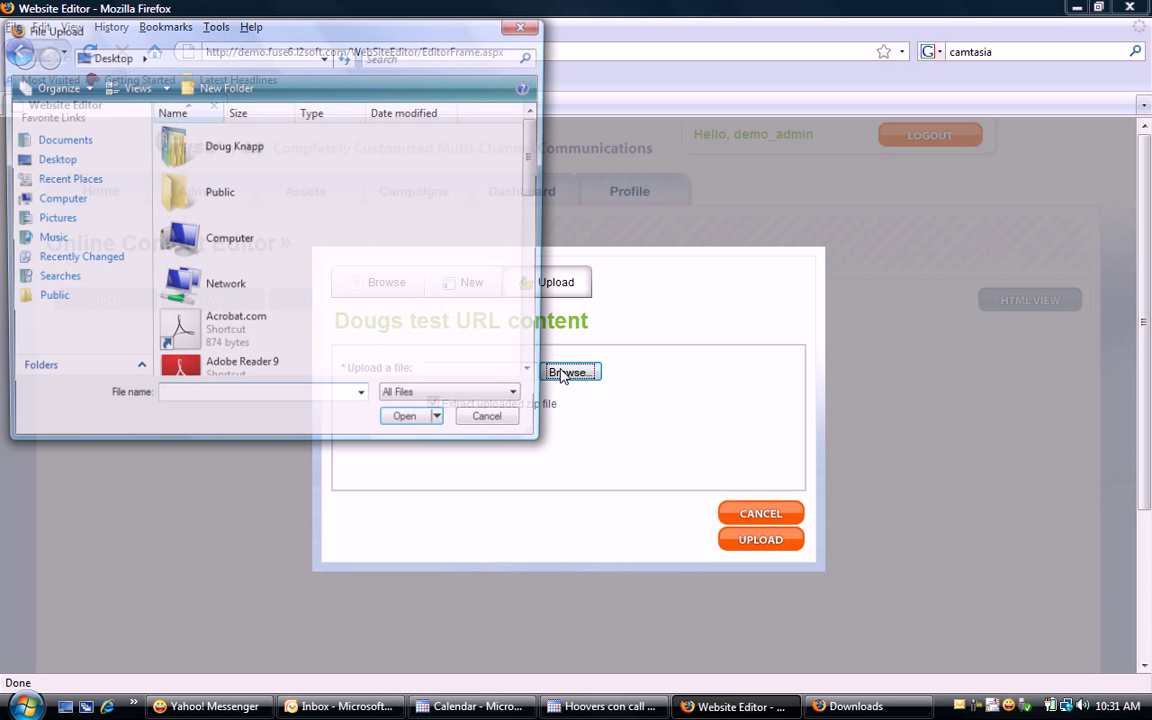
left_click_drag(532, 154, 535, 250)
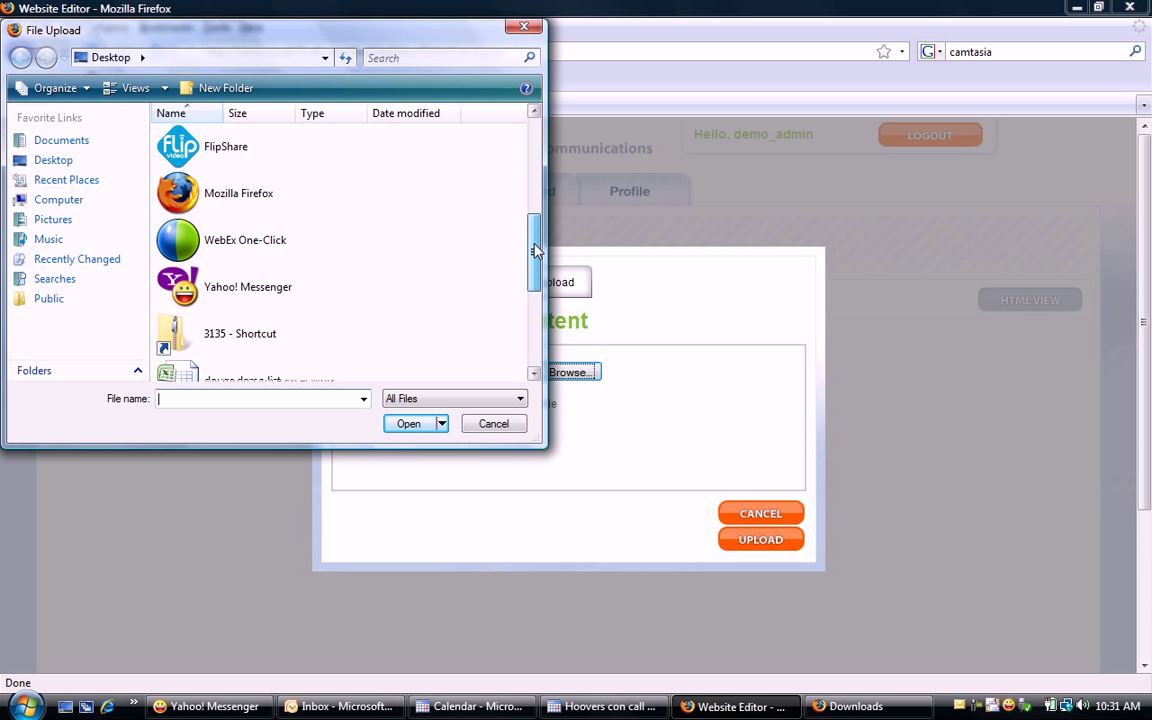
left_click(211, 323)
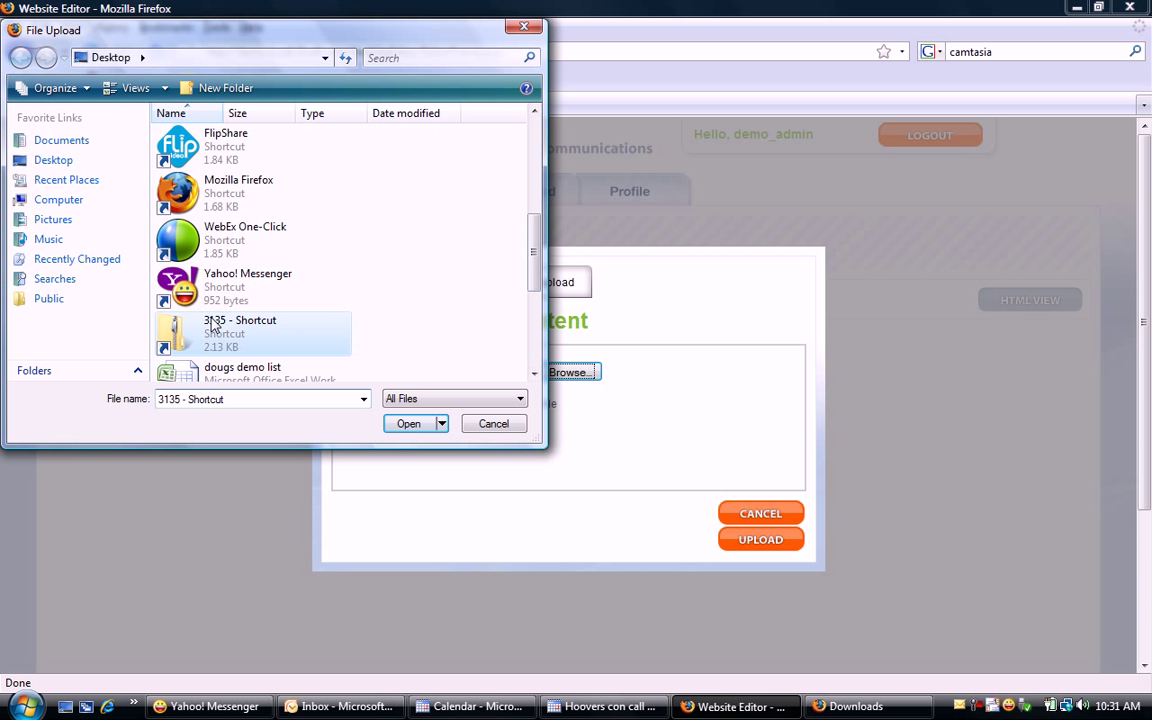
left_click(405, 426)
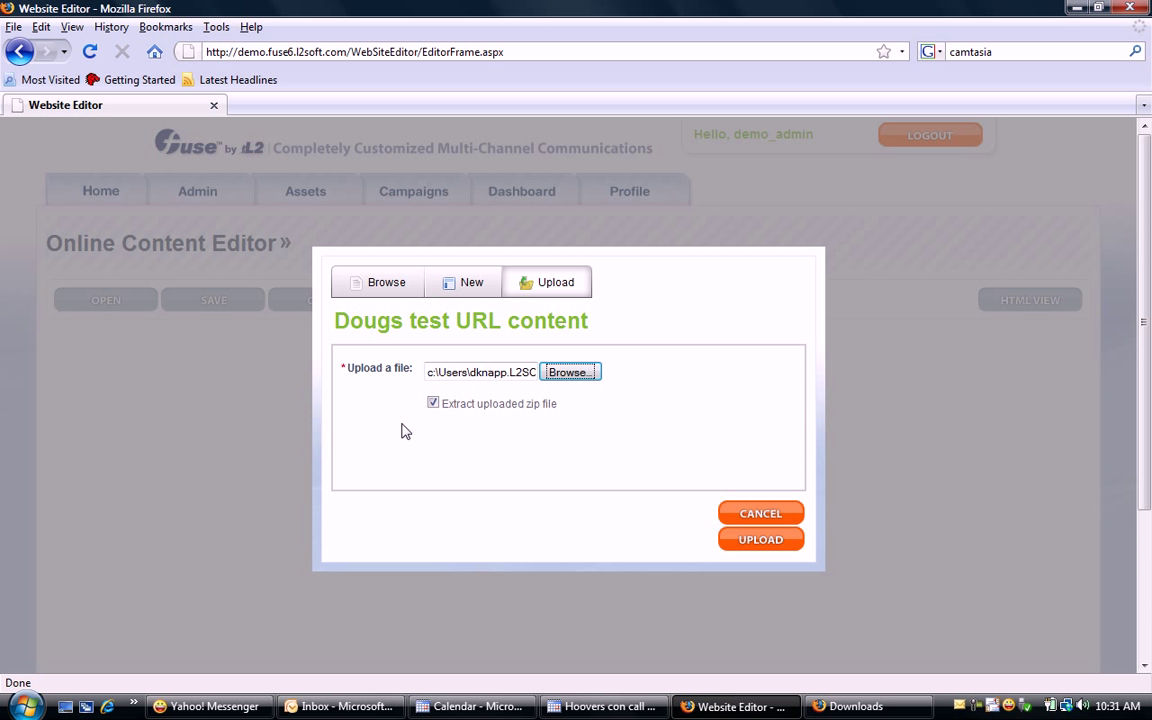
left_click(758, 540)
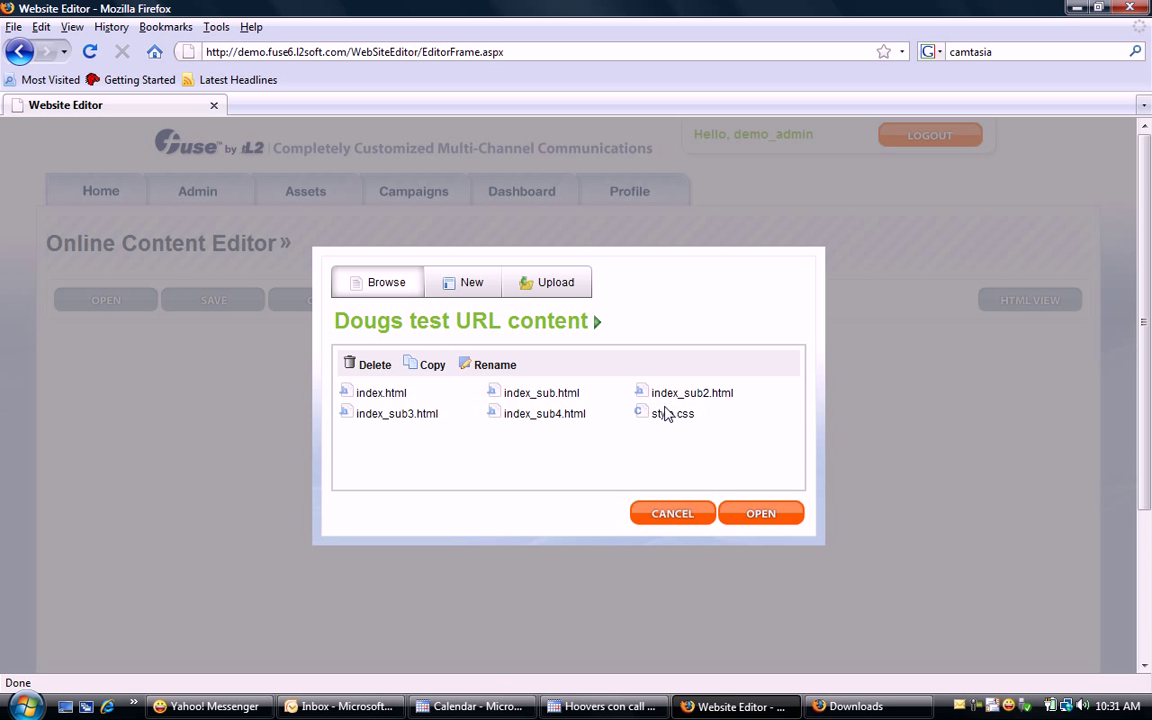
Check the images folder, then open index.html from the content's top folder in the editor
left_click(598, 328)
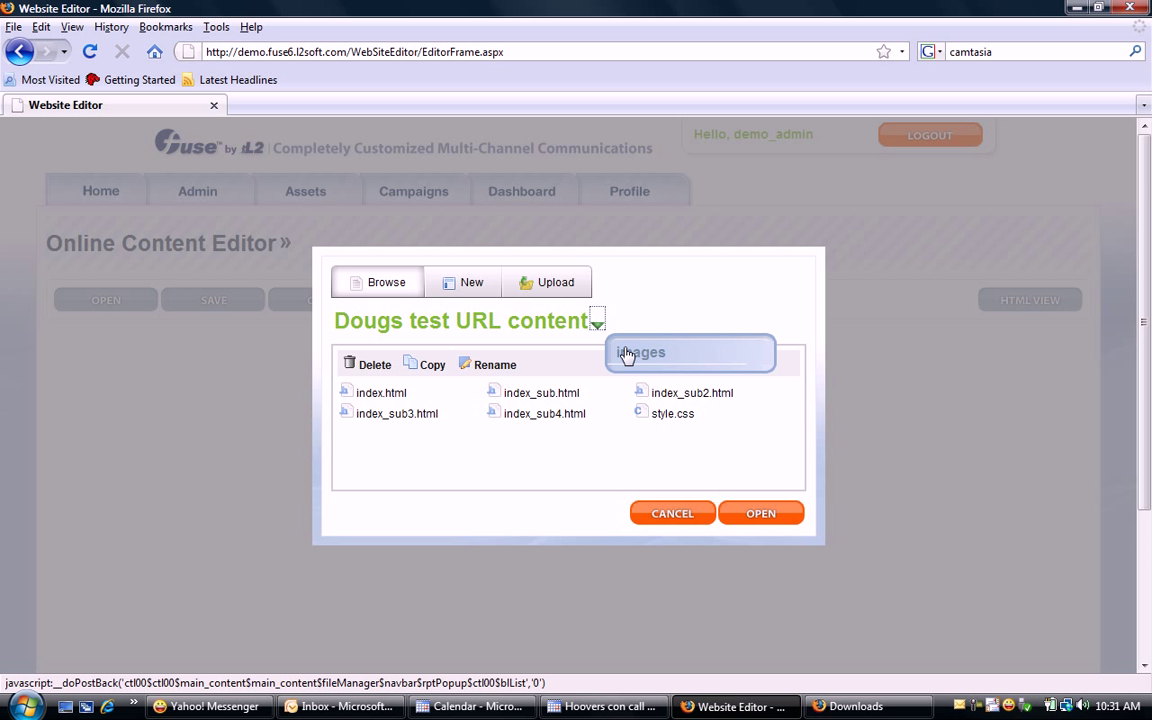
left_click(627, 355)
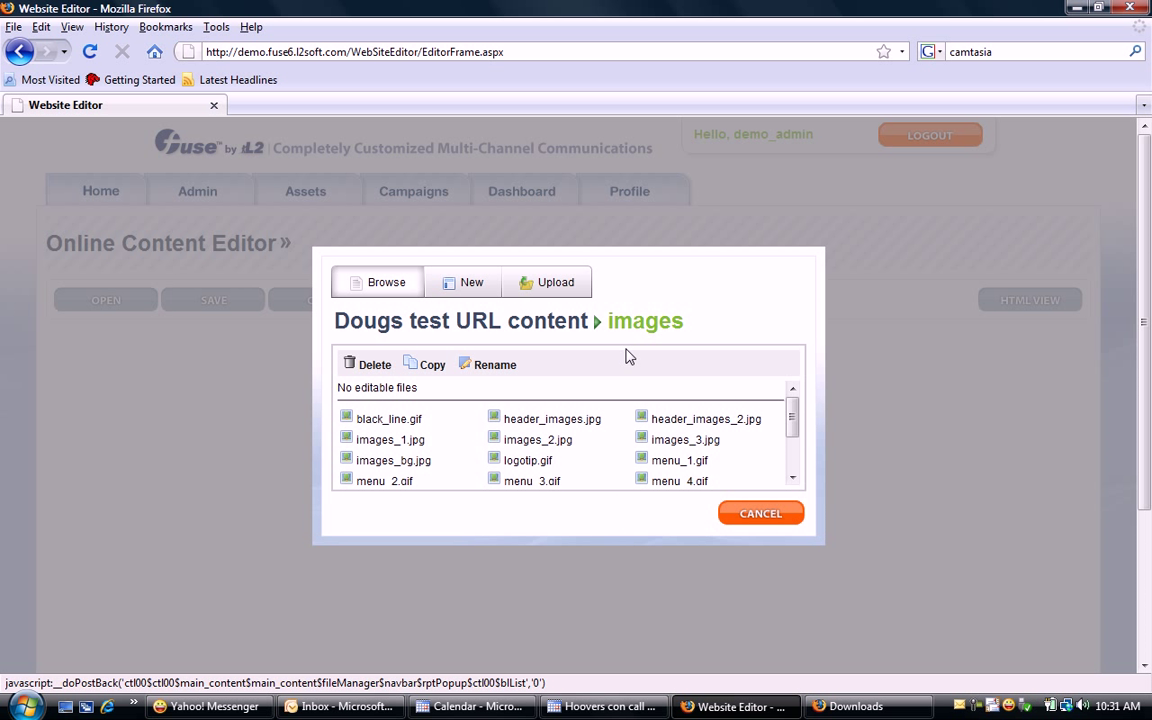
left_click(502, 330)
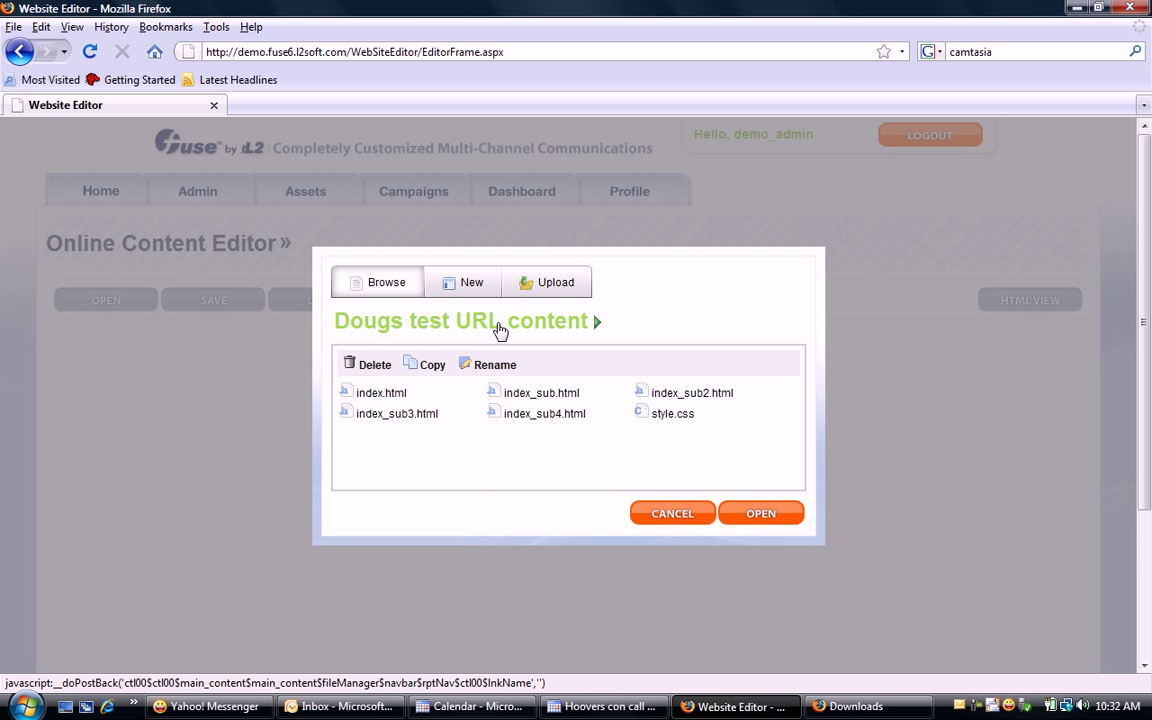
left_click(378, 392)
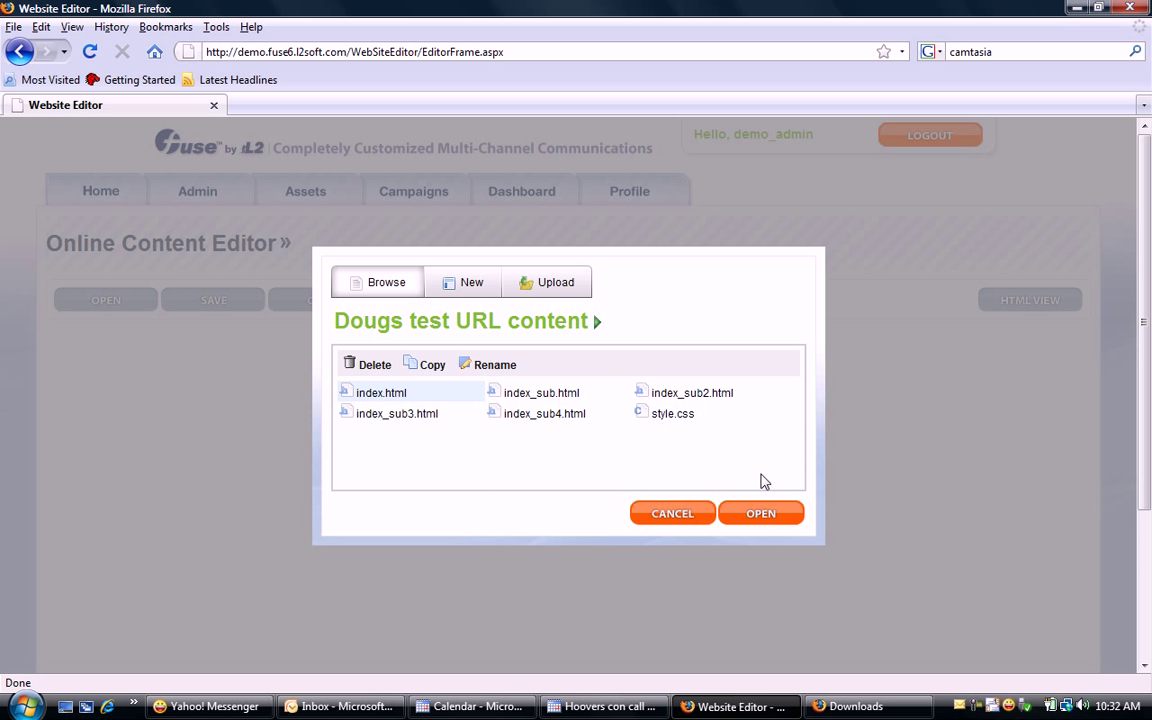
left_click(761, 514)
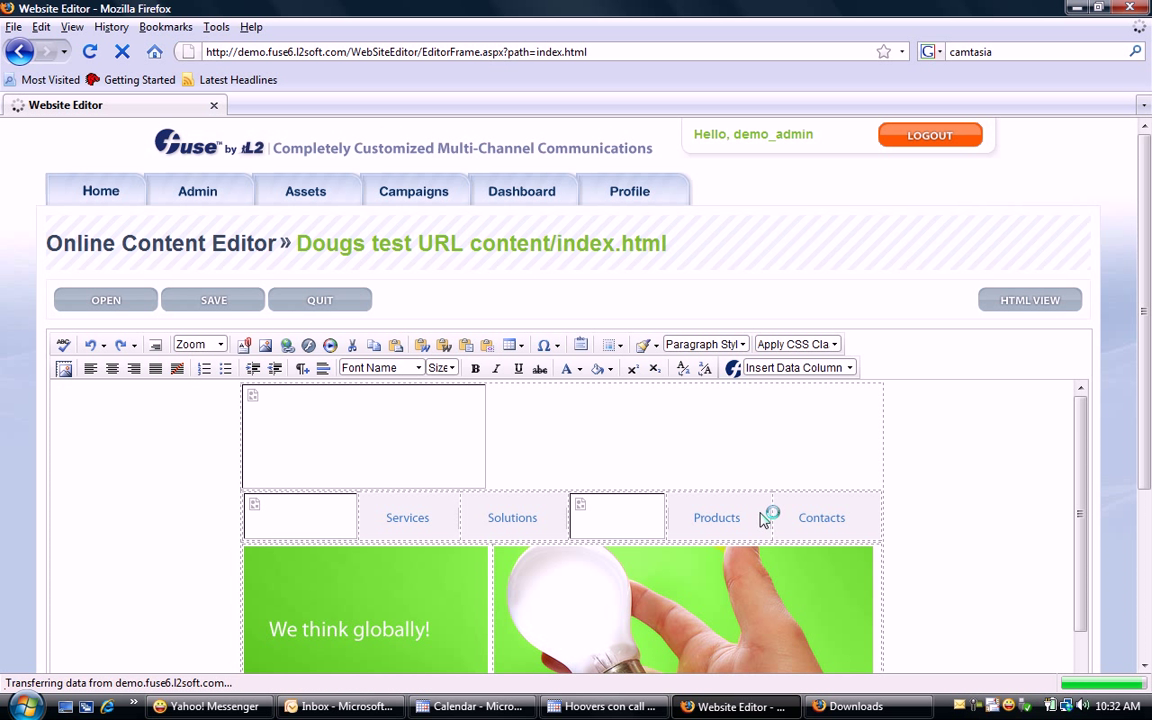
Replace the Company Overview text with {FNAME} and 'Thanks for coming to your web site.', then view HTML
left_click_drag(1088, 424, 1087, 559)
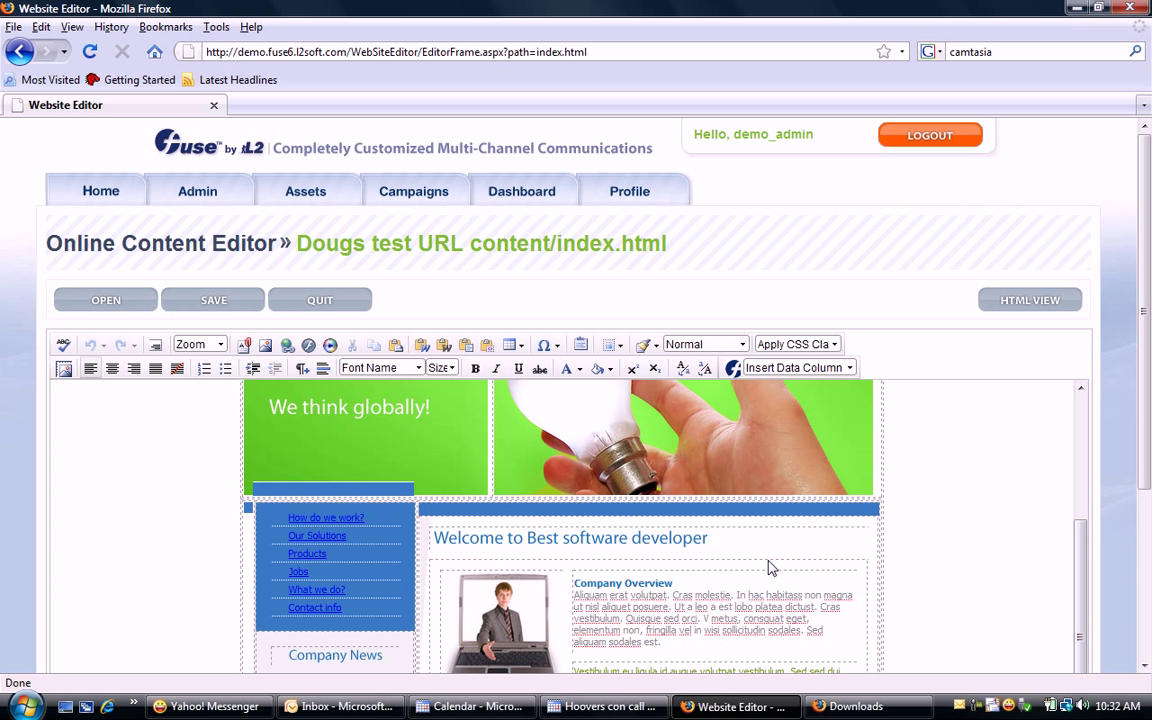
triple_click(576, 592)
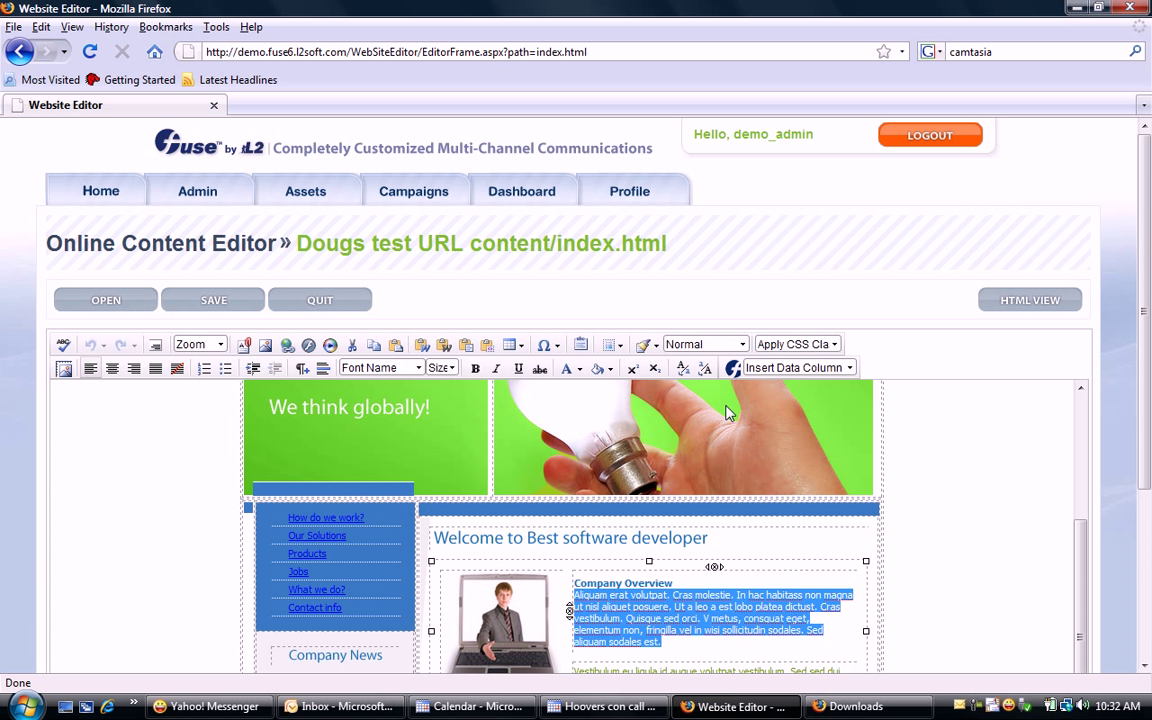
left_click(848, 369)
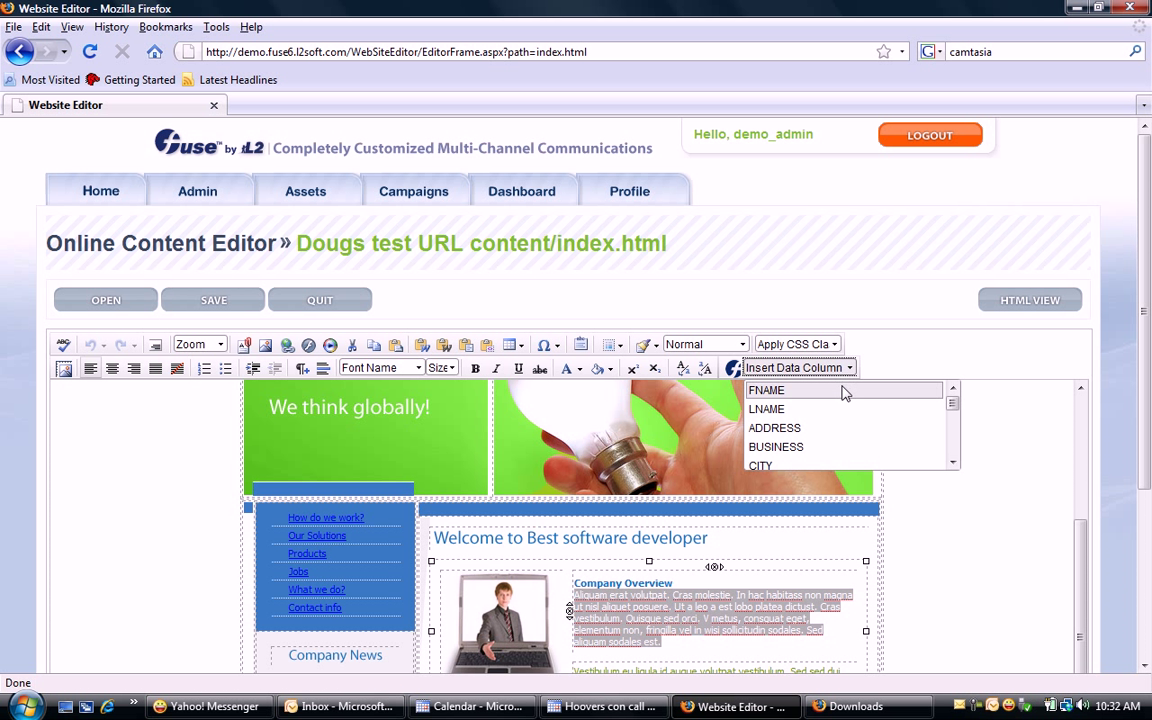
left_click(841, 396)
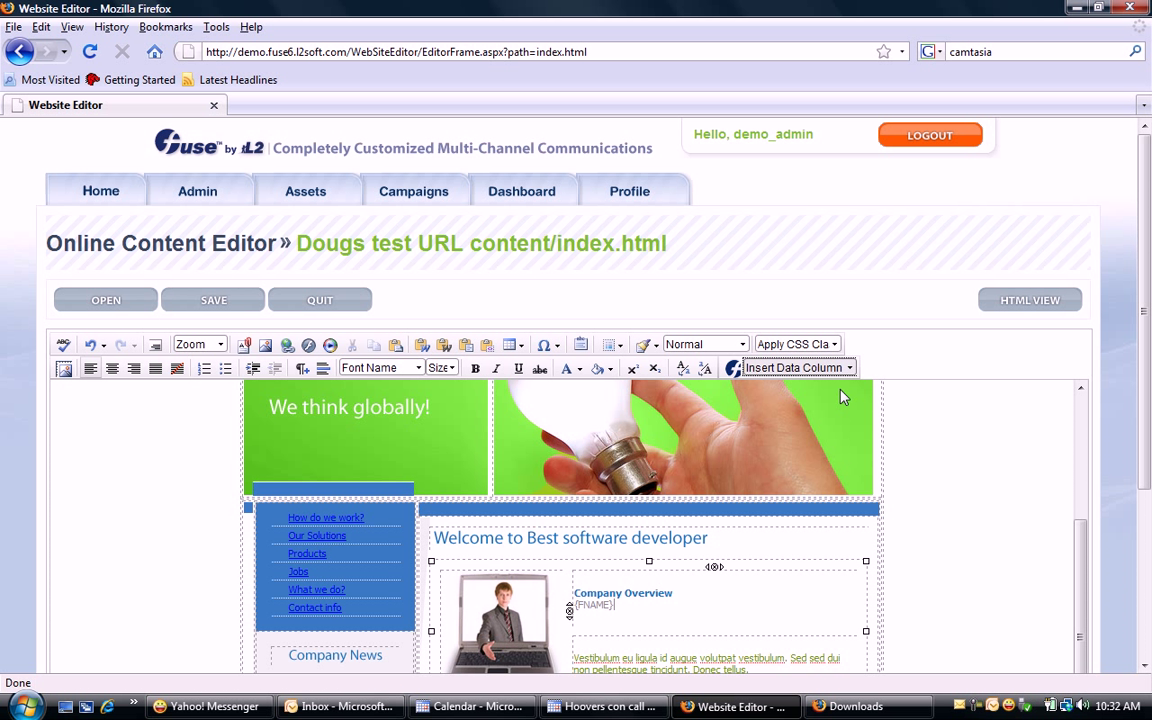
type("Thanks for coming to your web site.")
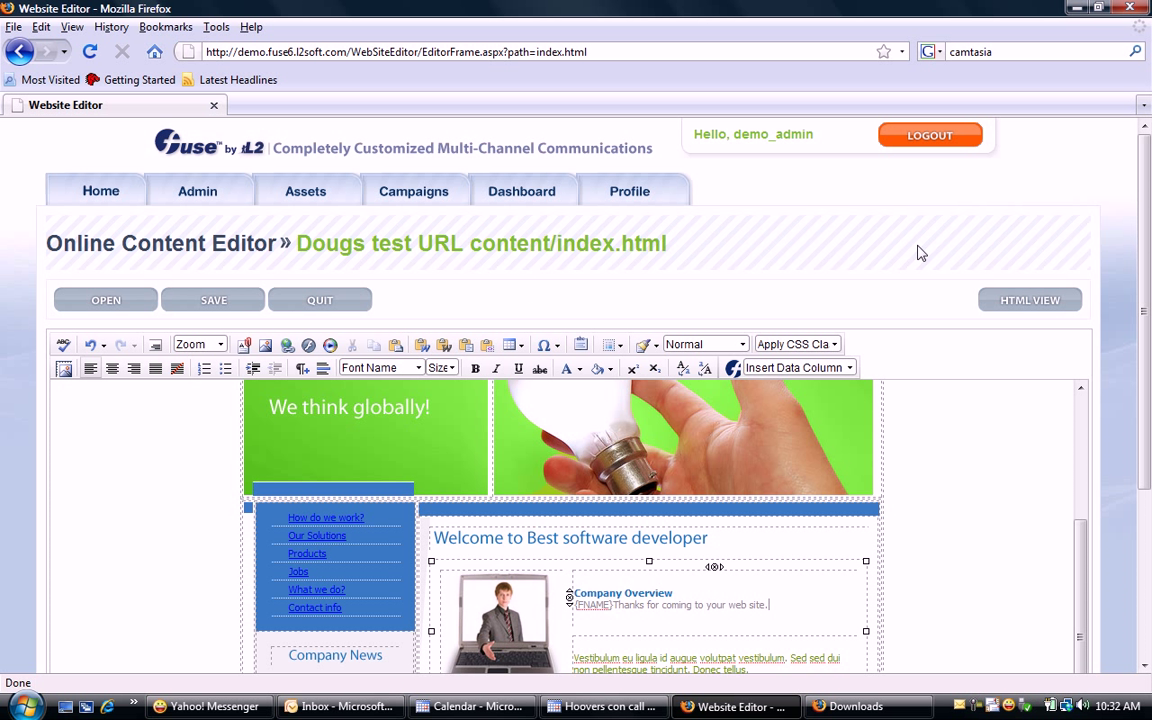
left_click(1013, 304)
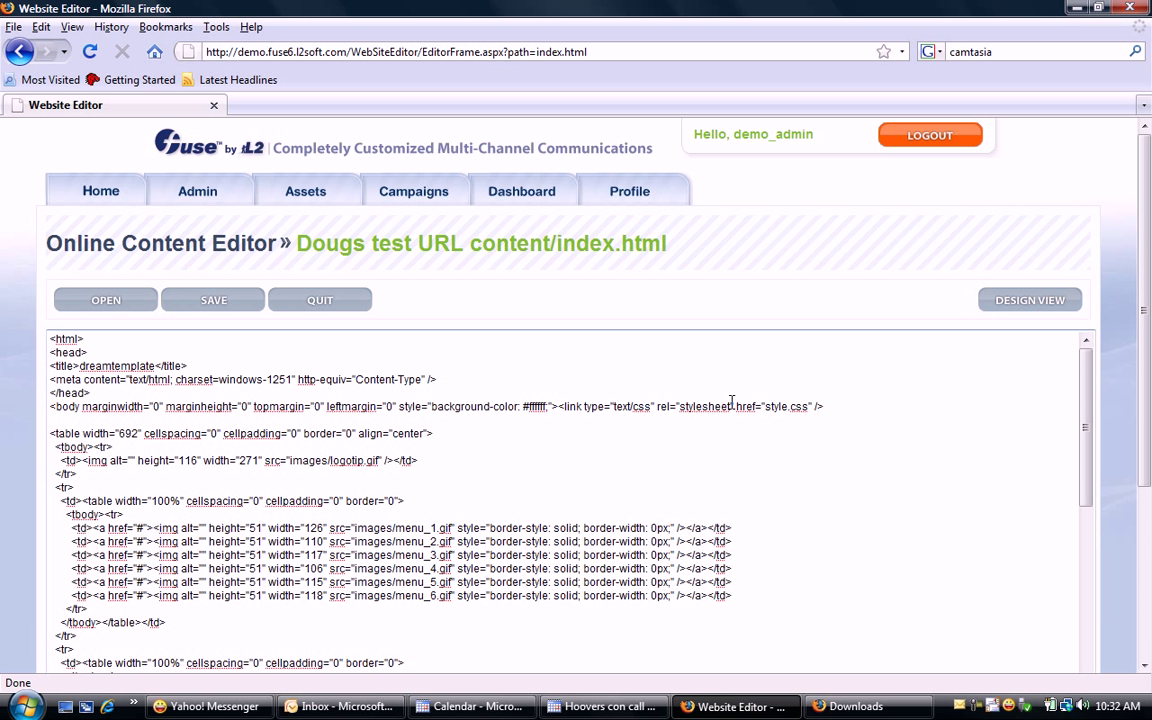
Quit the editor, saving index.html, and return to Doug's Demo Project
left_click(324, 302)
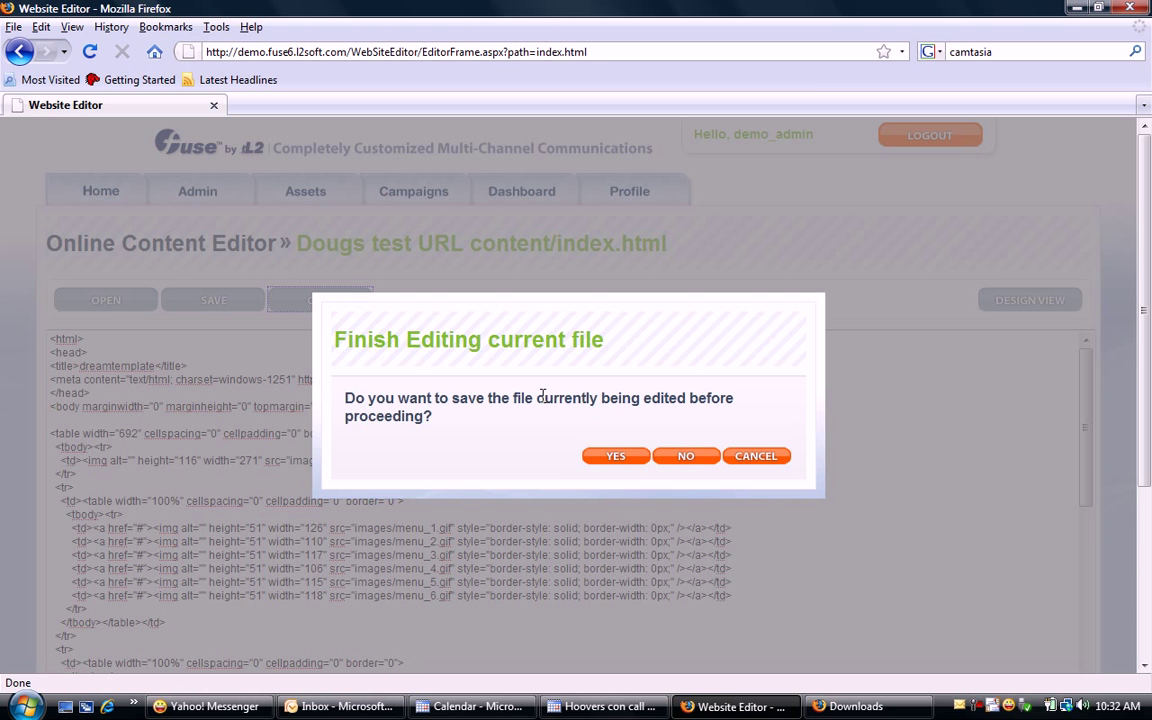
left_click(618, 458)
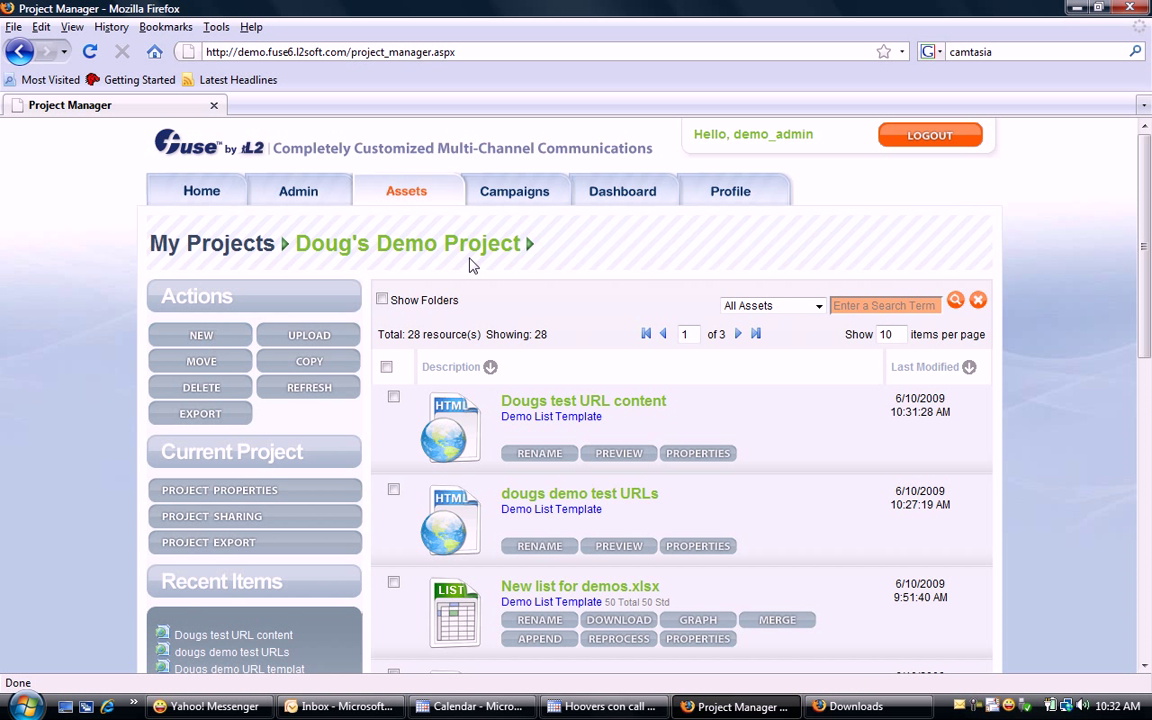
Create a Personalized Web Site campaign named 'Dougs PURLs' and proceed to content selection
left_click(506, 188)
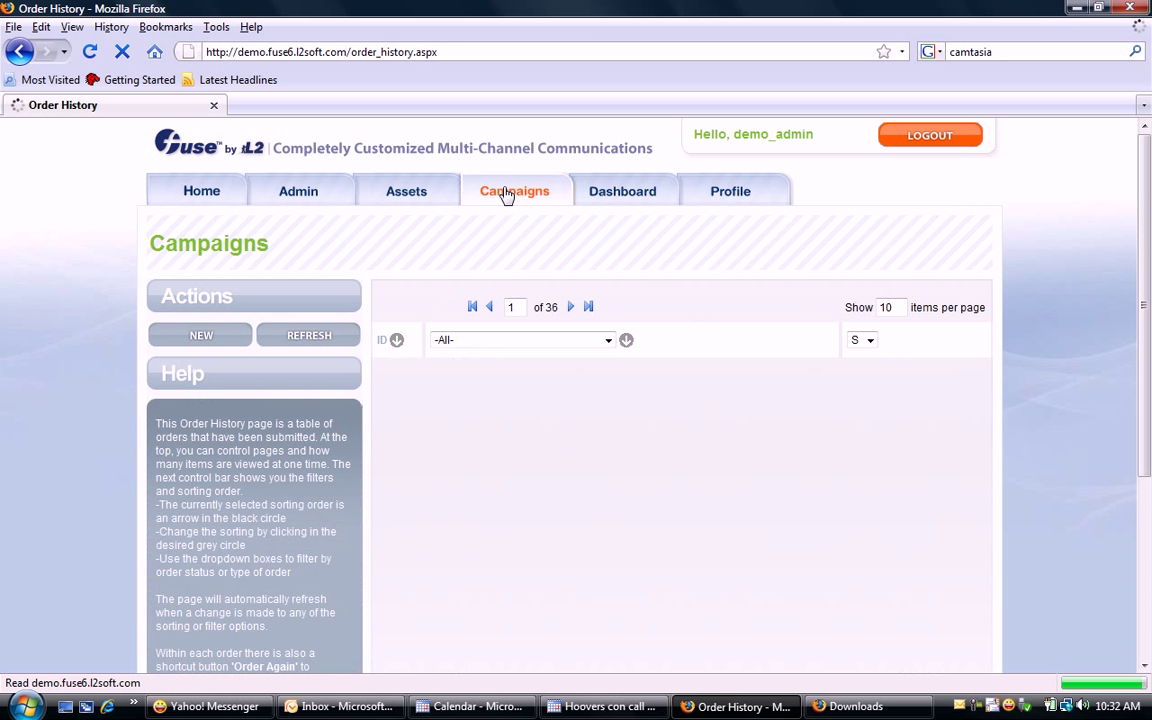
left_click(200, 336)
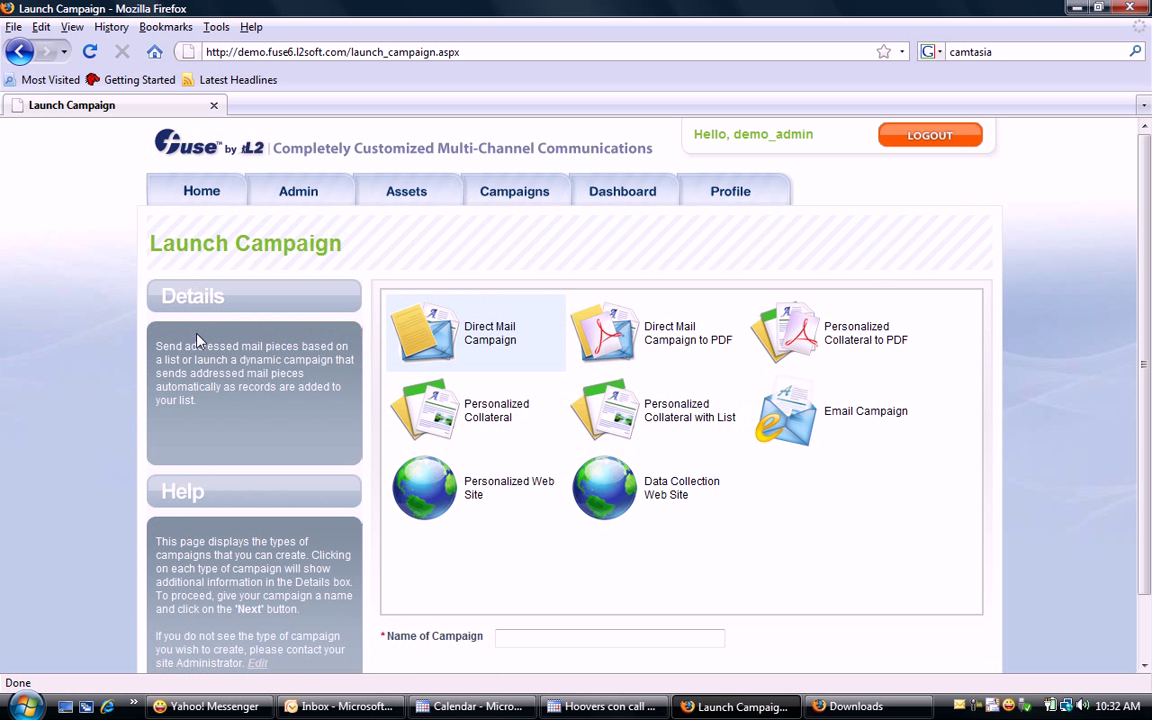
left_click(505, 486)
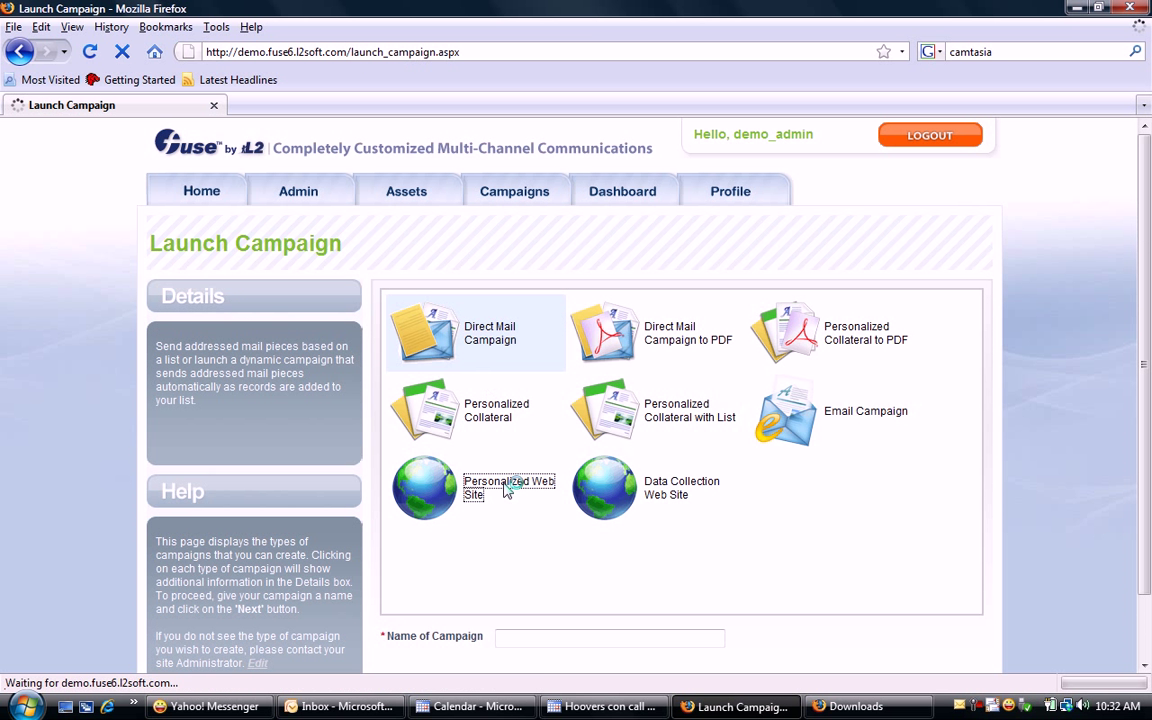
left_click(544, 638)
type("Doug")
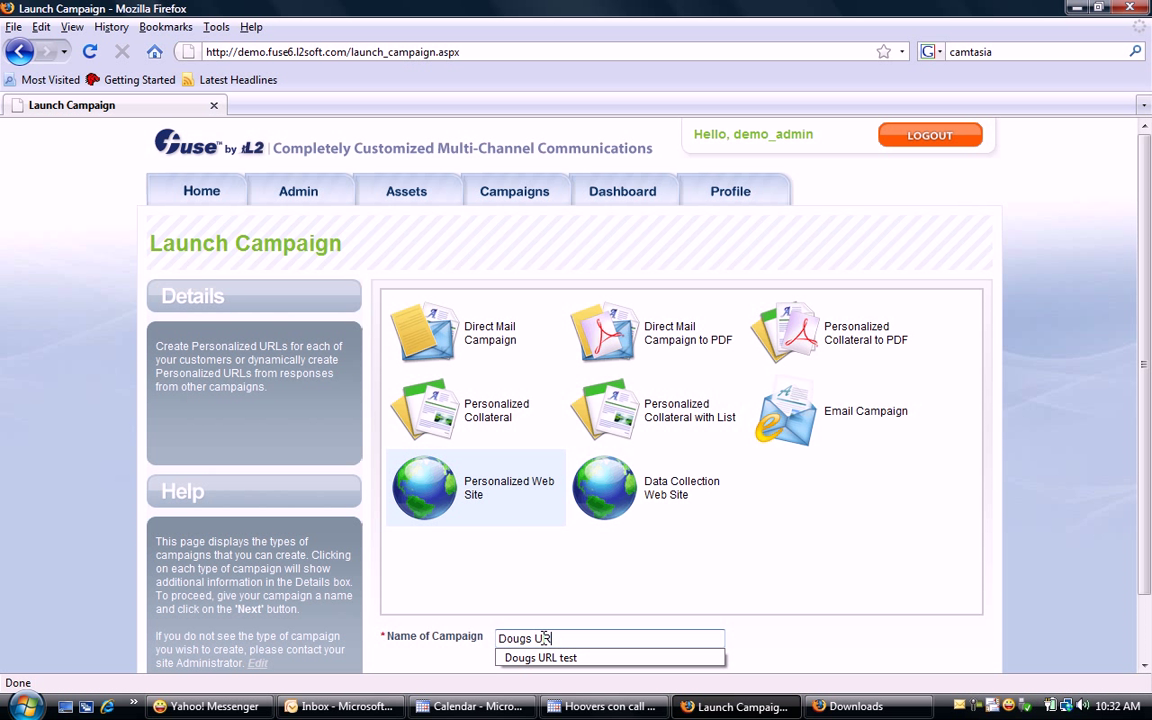
type("s PURLs")
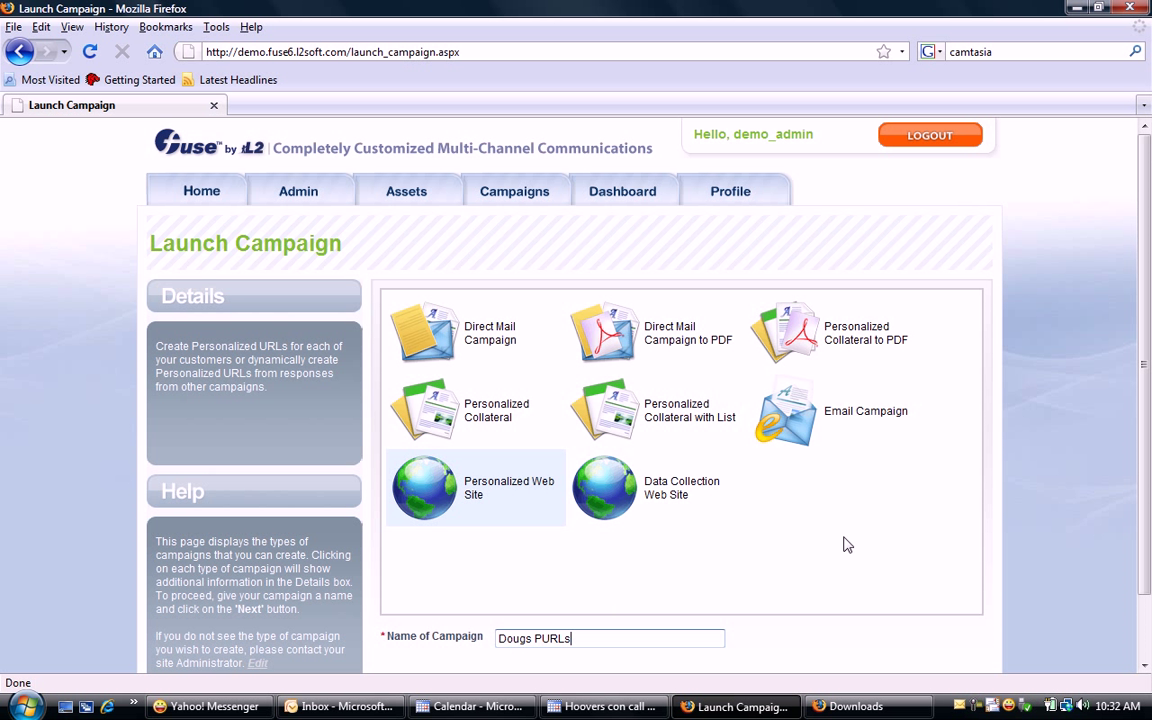
left_click_drag(1143, 350, 1144, 465)
left_click(919, 624)
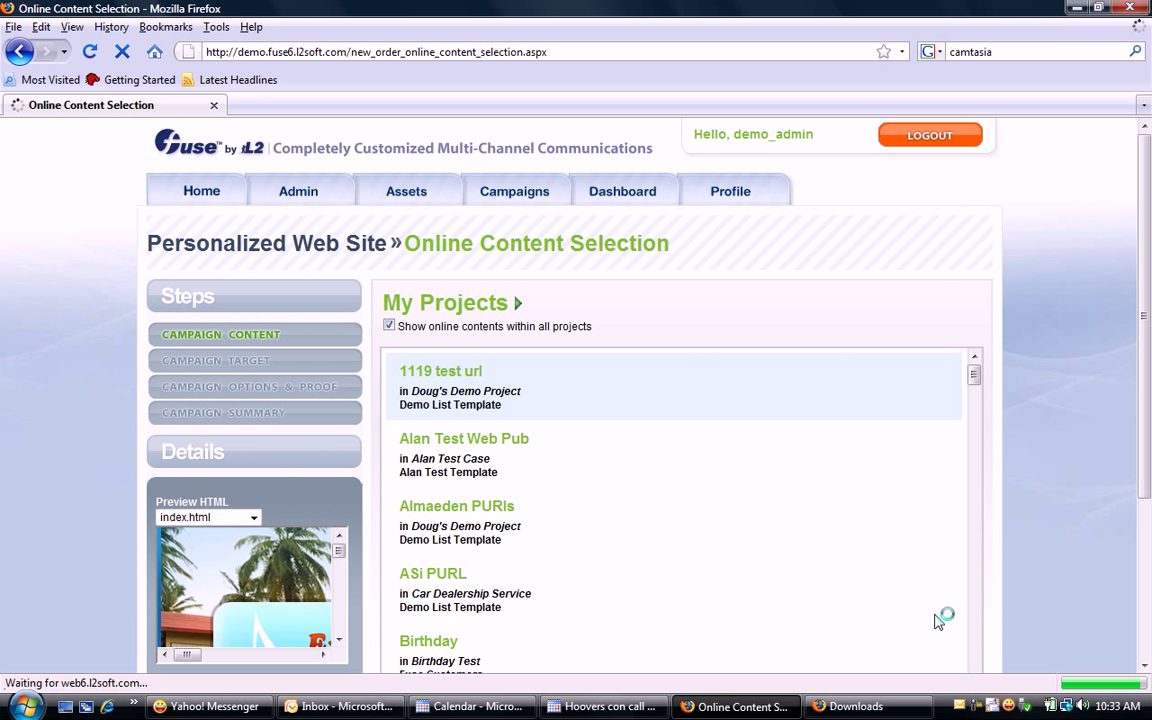
Filter to Doug's Demo Project, pick 'Dougs test URL content', and continue to List Selection
left_click(520, 307)
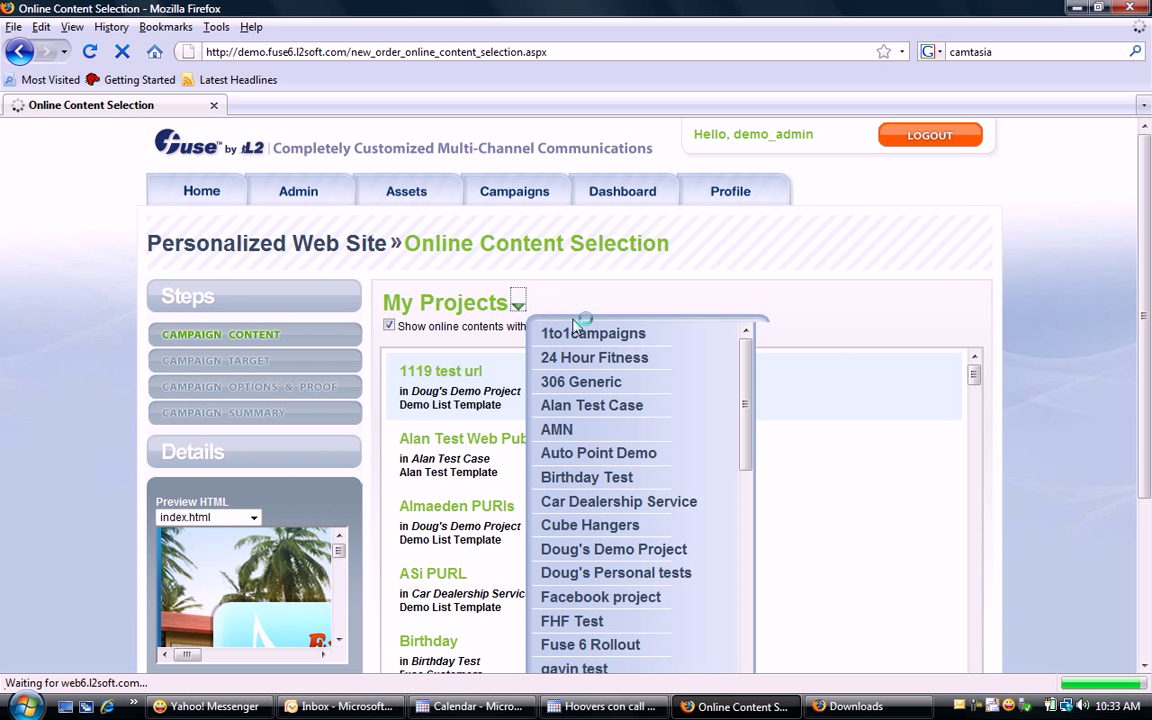
left_click(612, 550)
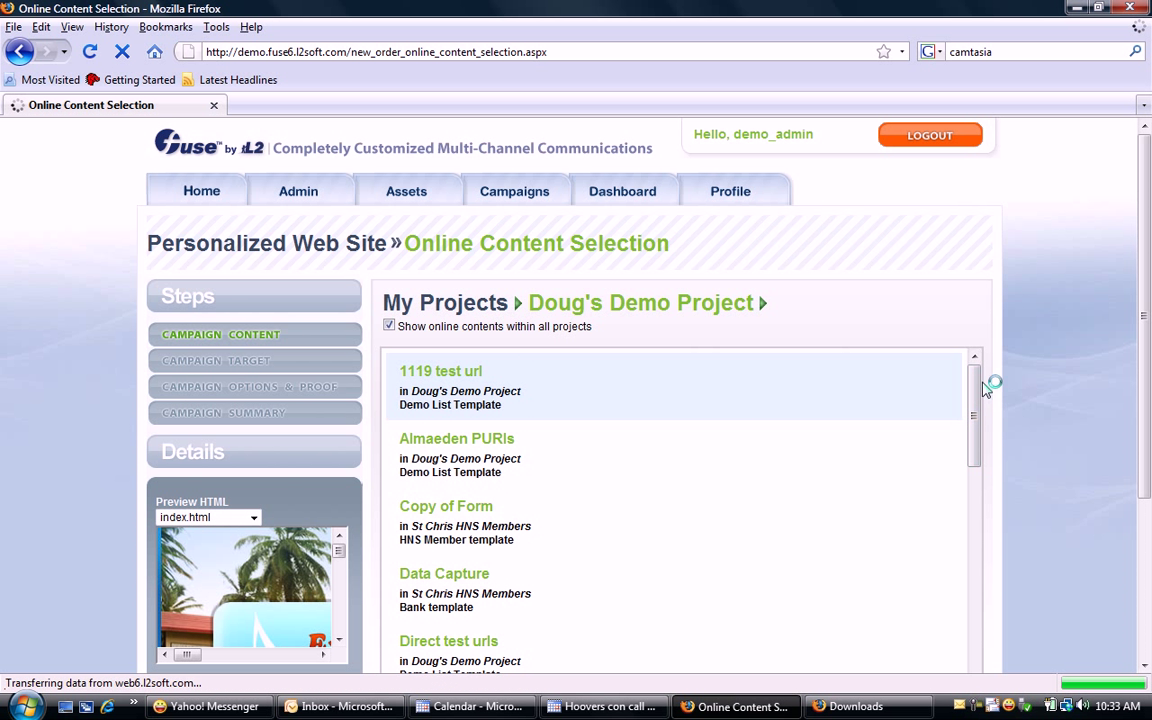
left_click_drag(973, 385, 985, 483)
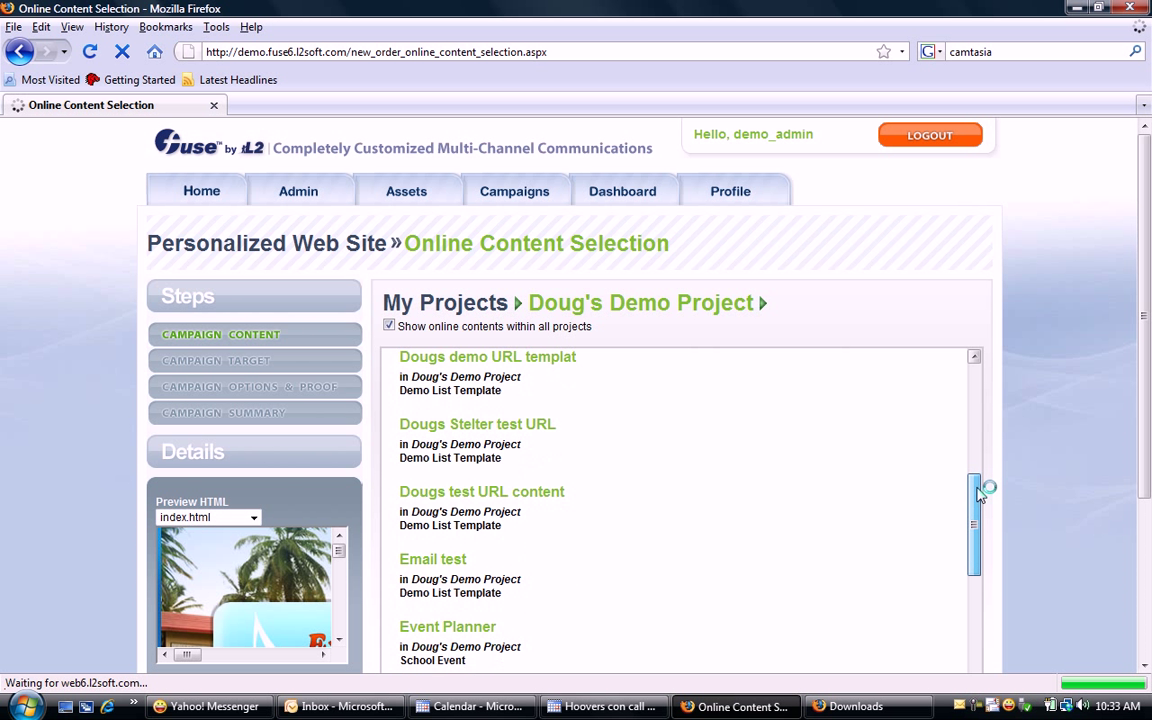
left_click(453, 505)
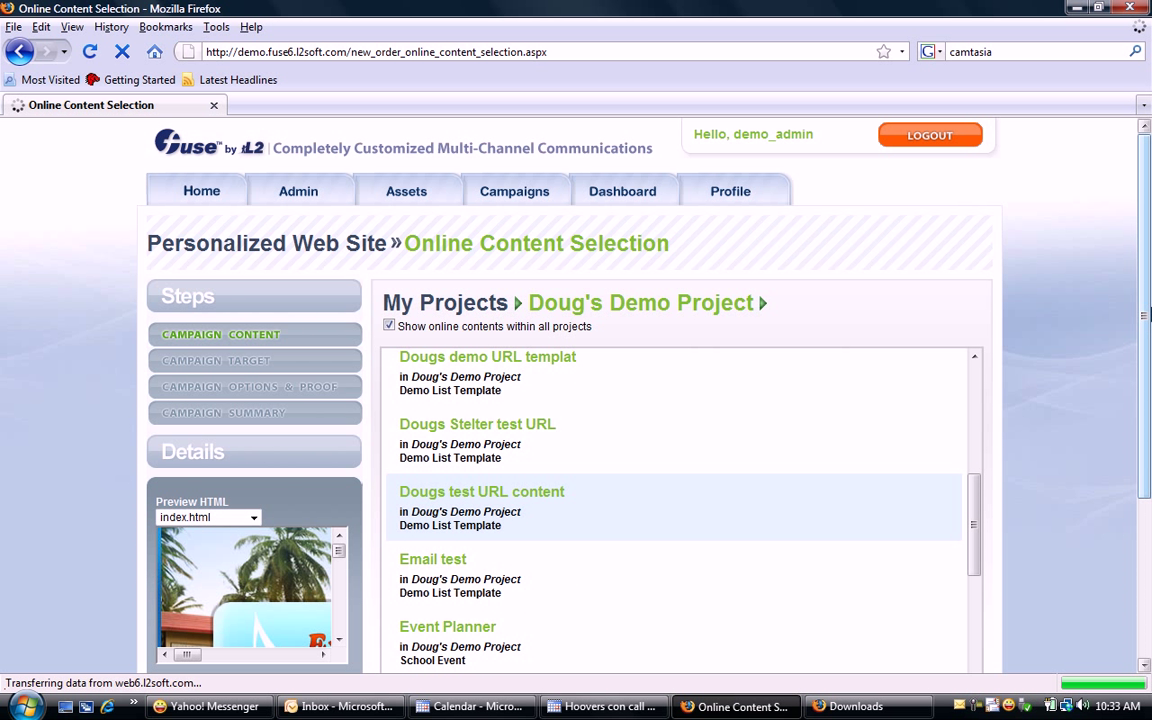
left_click_drag(1148, 287, 1142, 501)
left_click(948, 571)
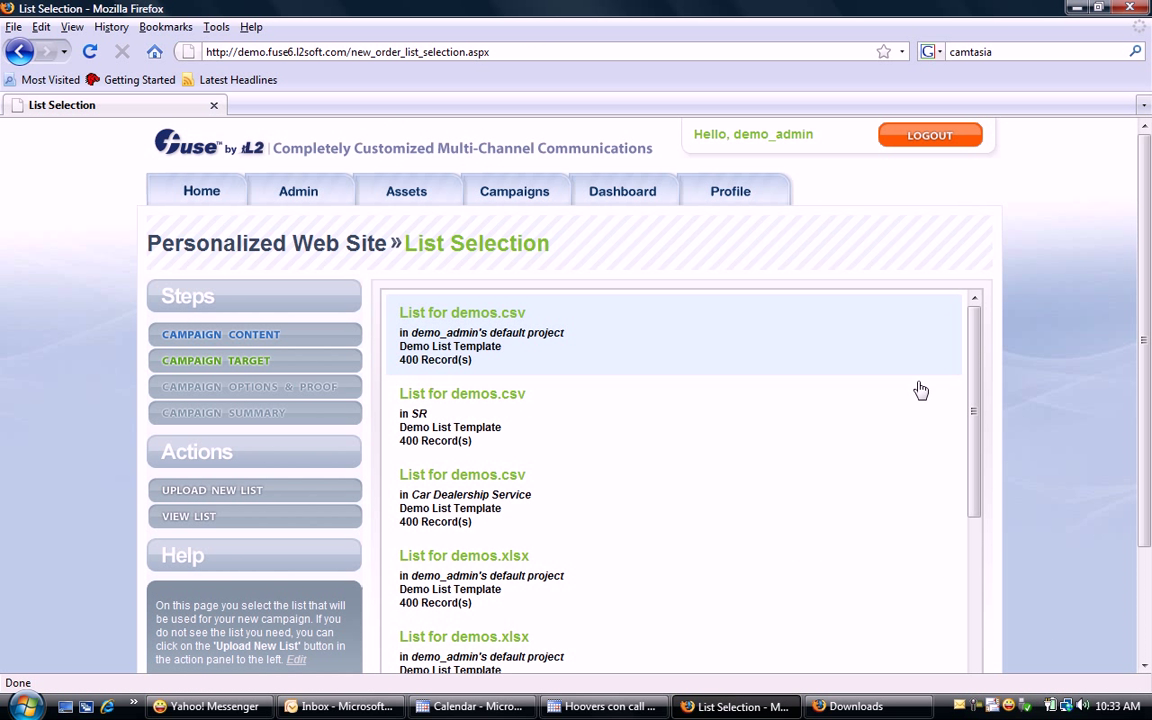
left_click_drag(977, 342, 980, 592)
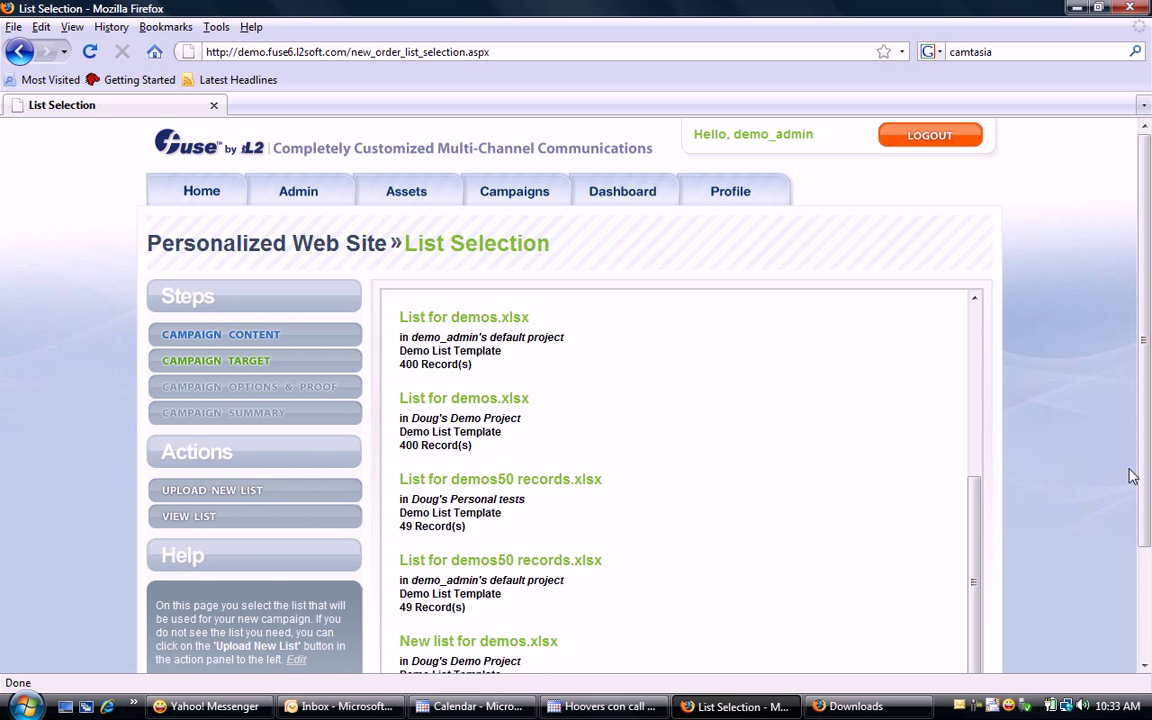
scroll(1140, 504, "down", 3)
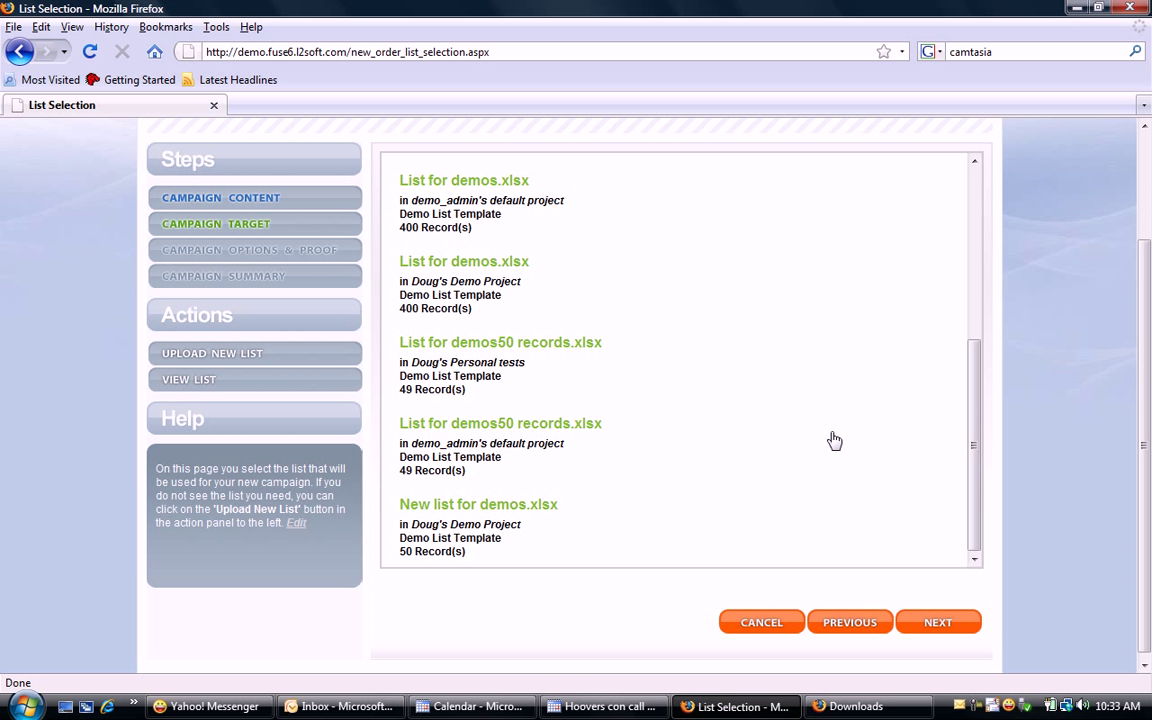
Upload the 'dougs demo list' spreadsheet from the Desktop as a new list
left_click(268, 354)
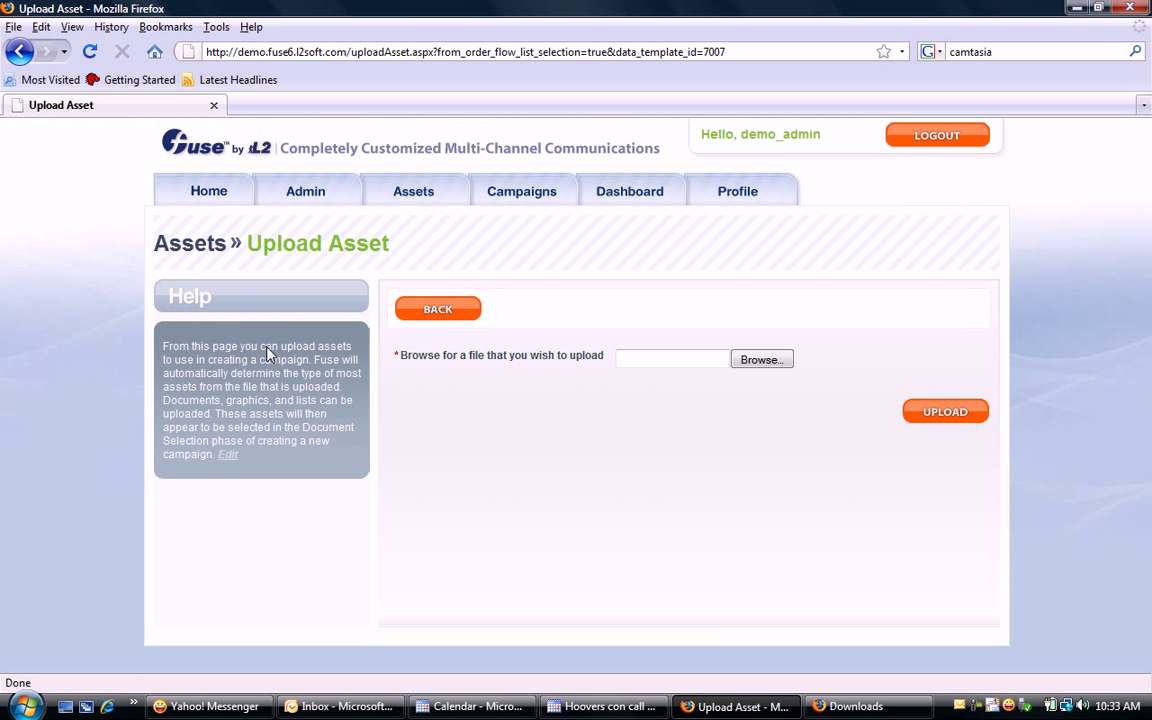
left_click(762, 360)
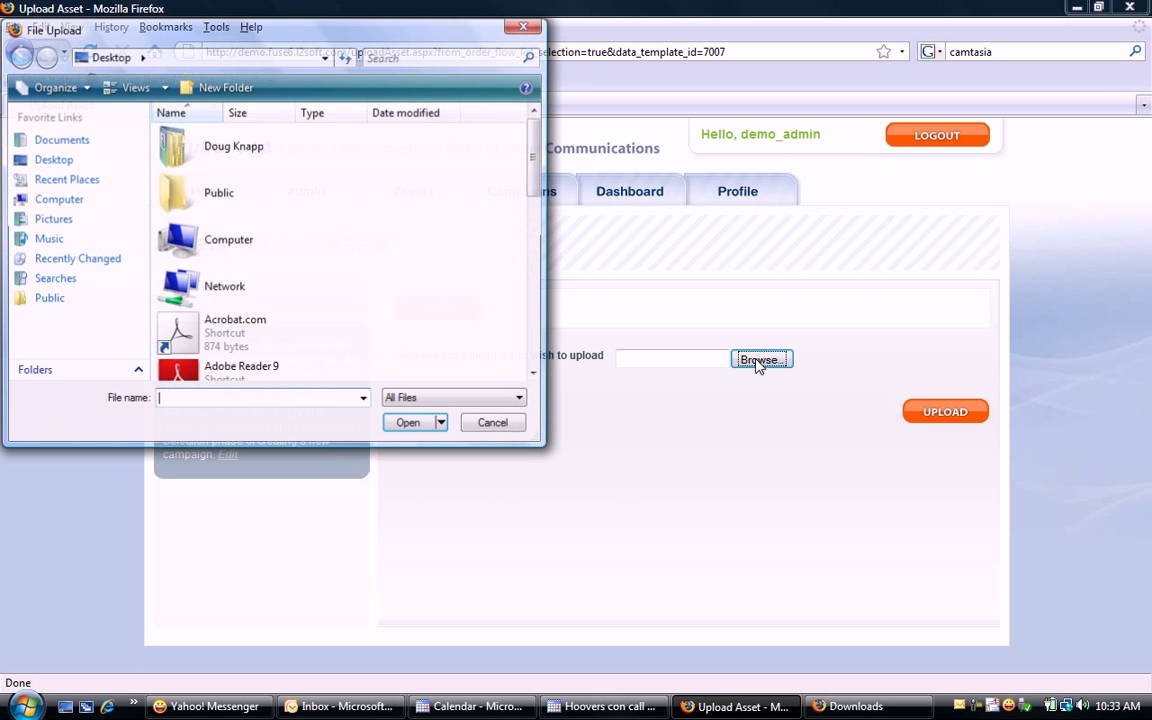
left_click_drag(533, 148, 533, 298)
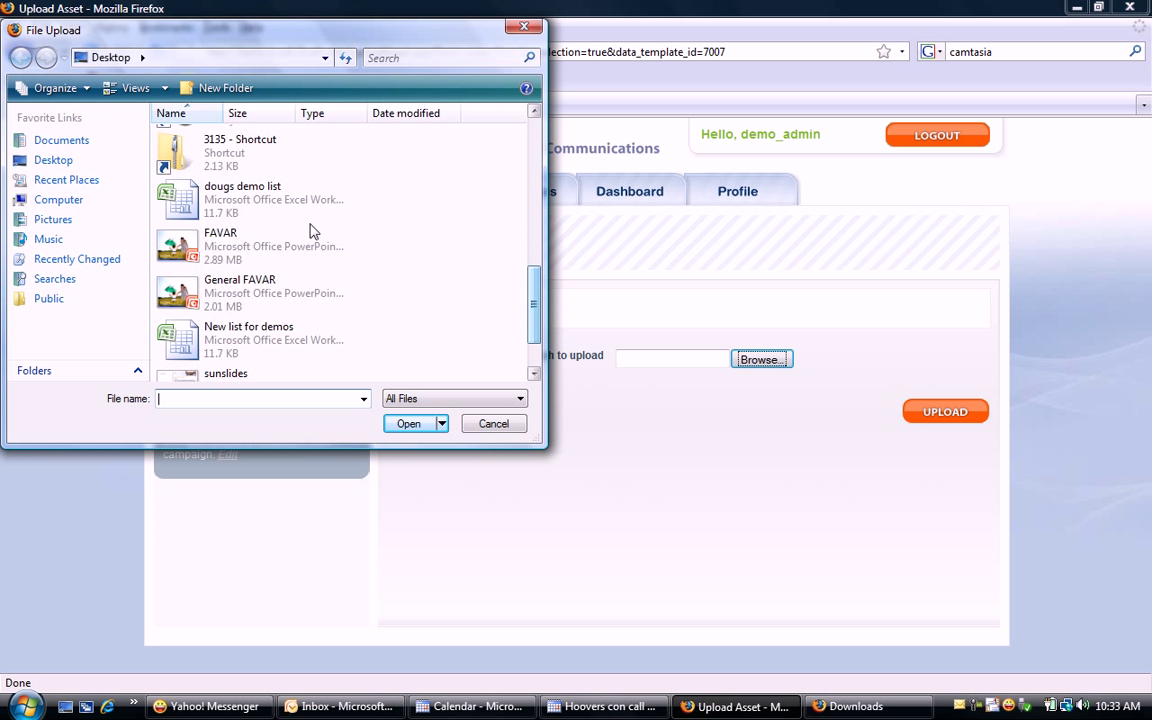
left_click(243, 201)
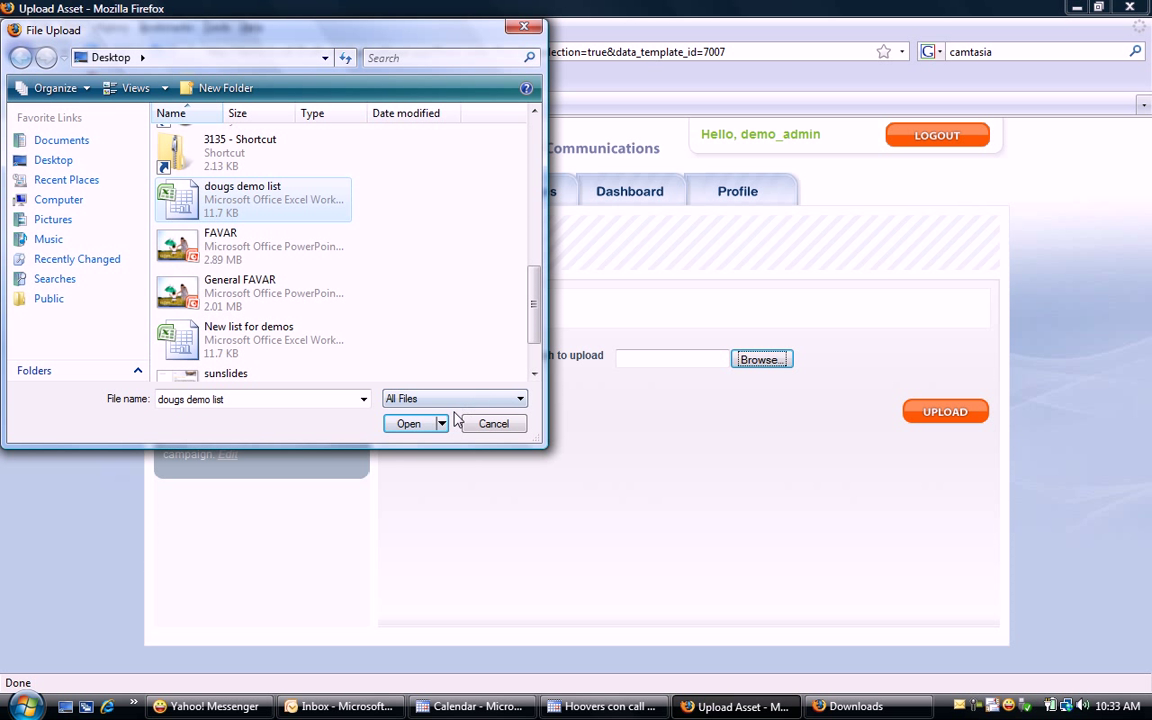
left_click(410, 424)
left_click(969, 414)
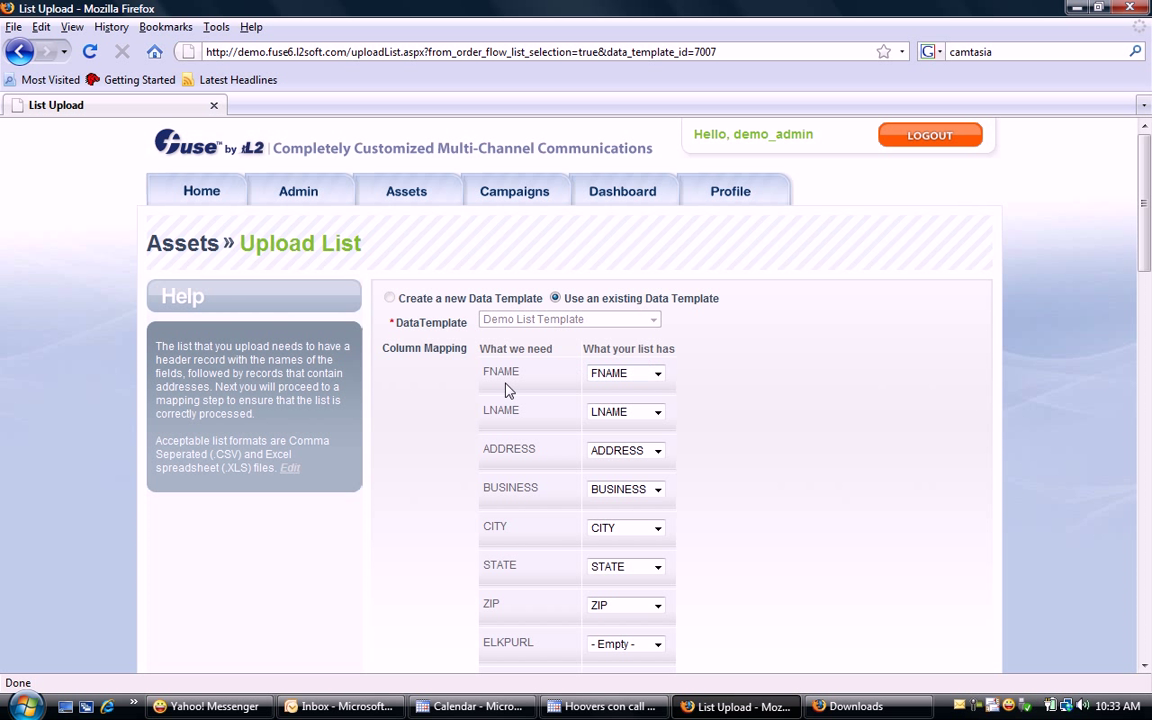
Keep BUSINESS mapped to BUSINESS, upload dougs demo list.xlsx (50 records), and continue to URL creation
left_click(658, 490)
left_click(659, 491)
left_click_drag(1143, 233, 1144, 625)
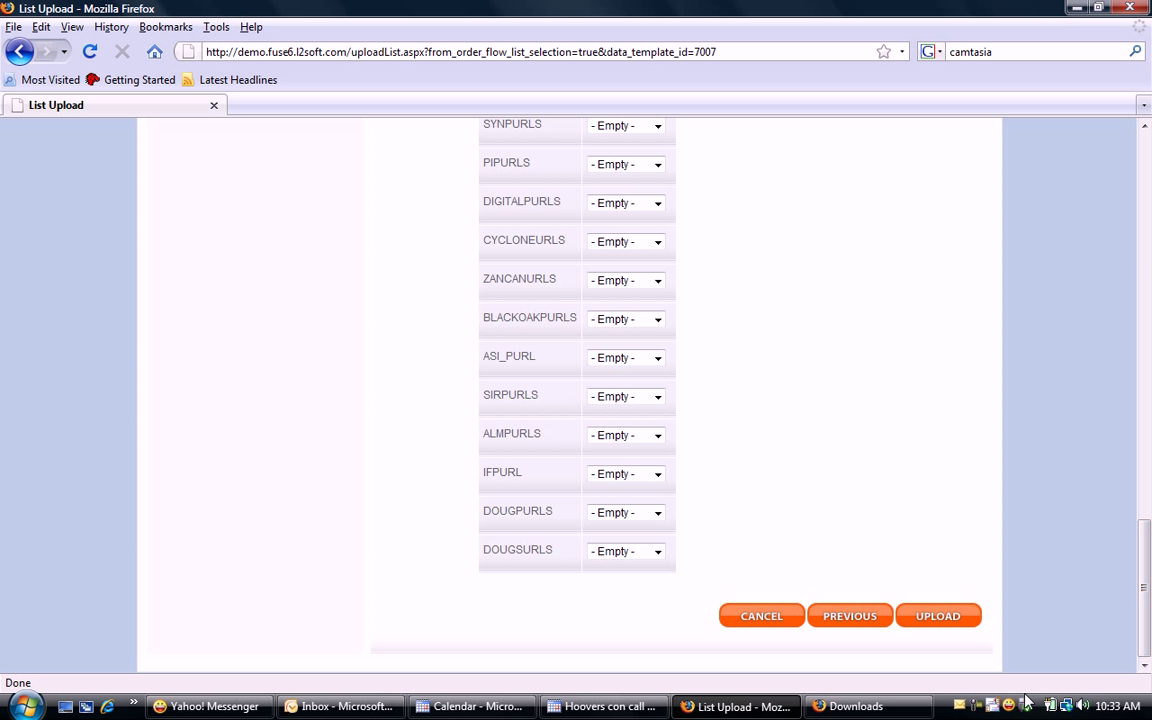
left_click(931, 622)
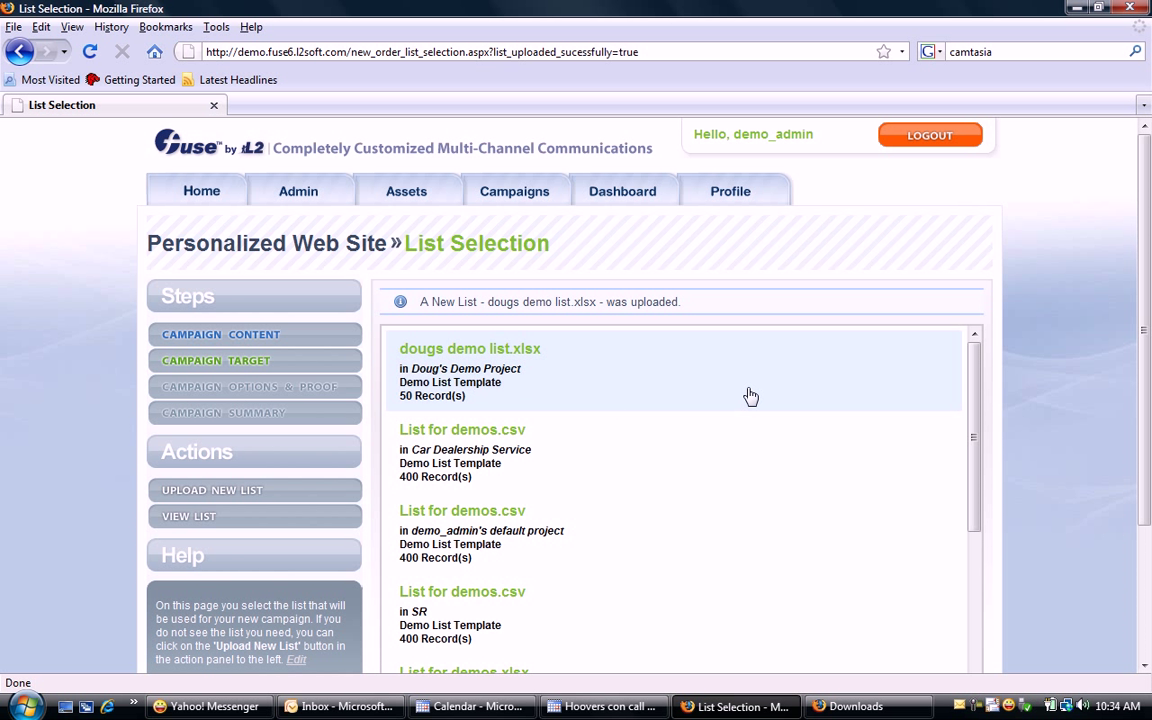
scroll(1143, 435, "down", 3)
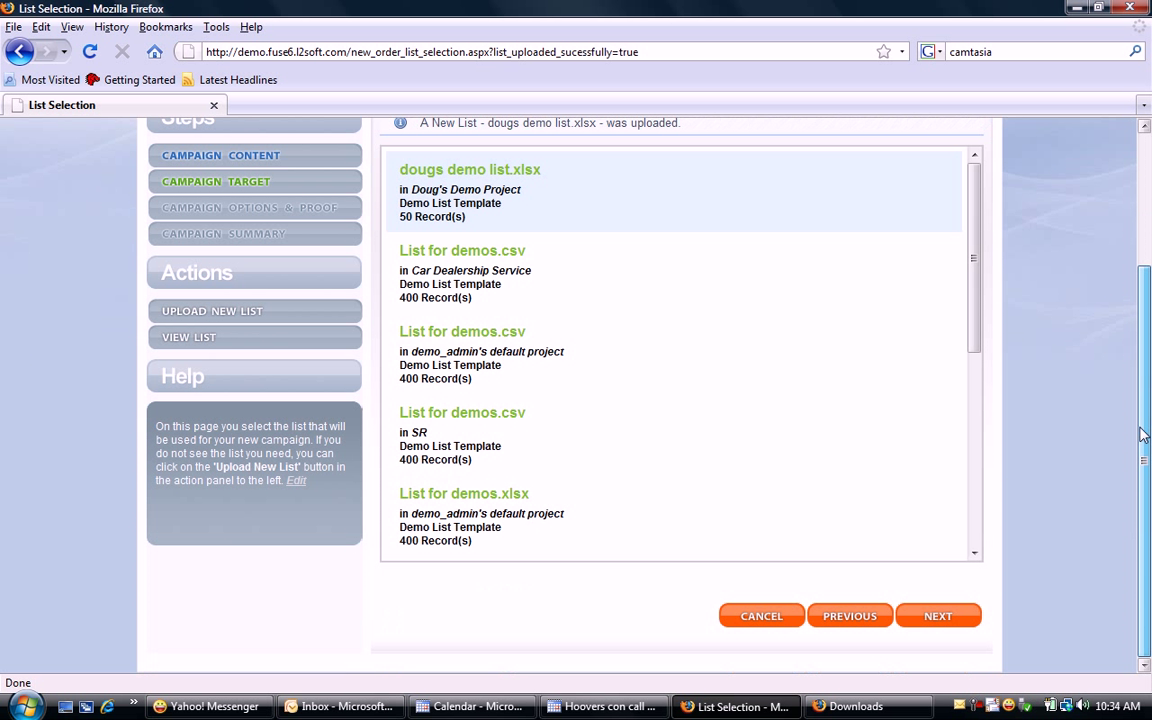
left_click(938, 616)
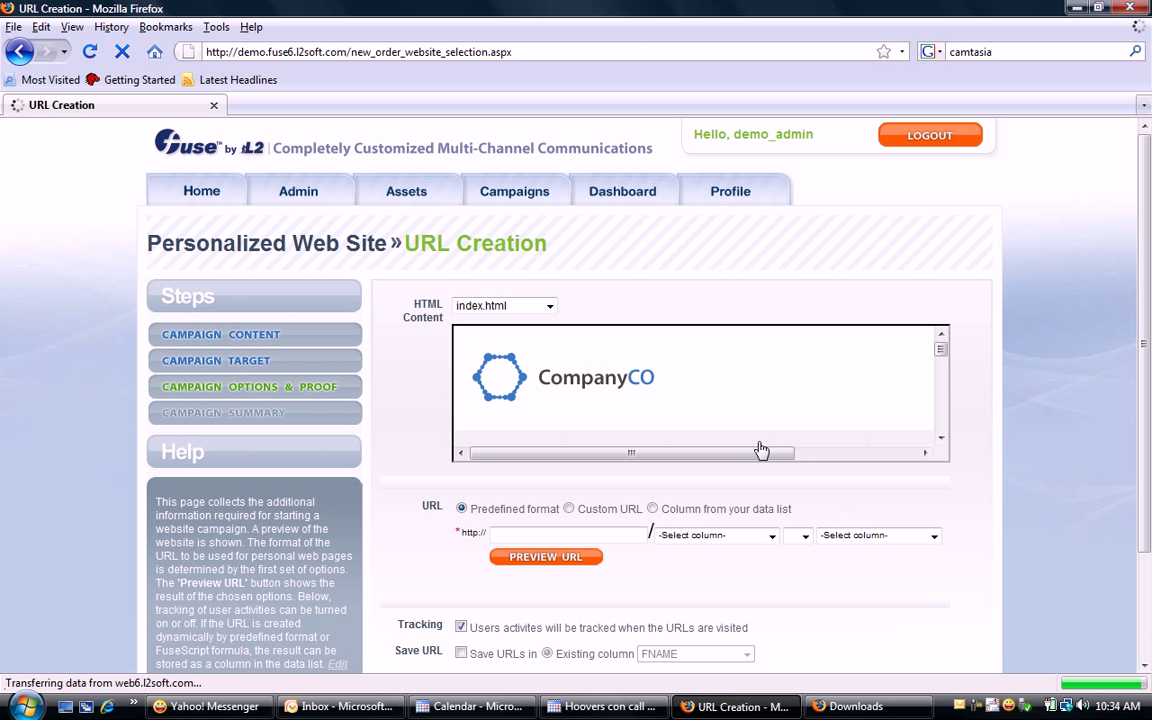
Enter 'dougs' as the URL domain and build the path as FNAME.LNAME, previewing a sample URL
left_click(571, 535)
type("doug")
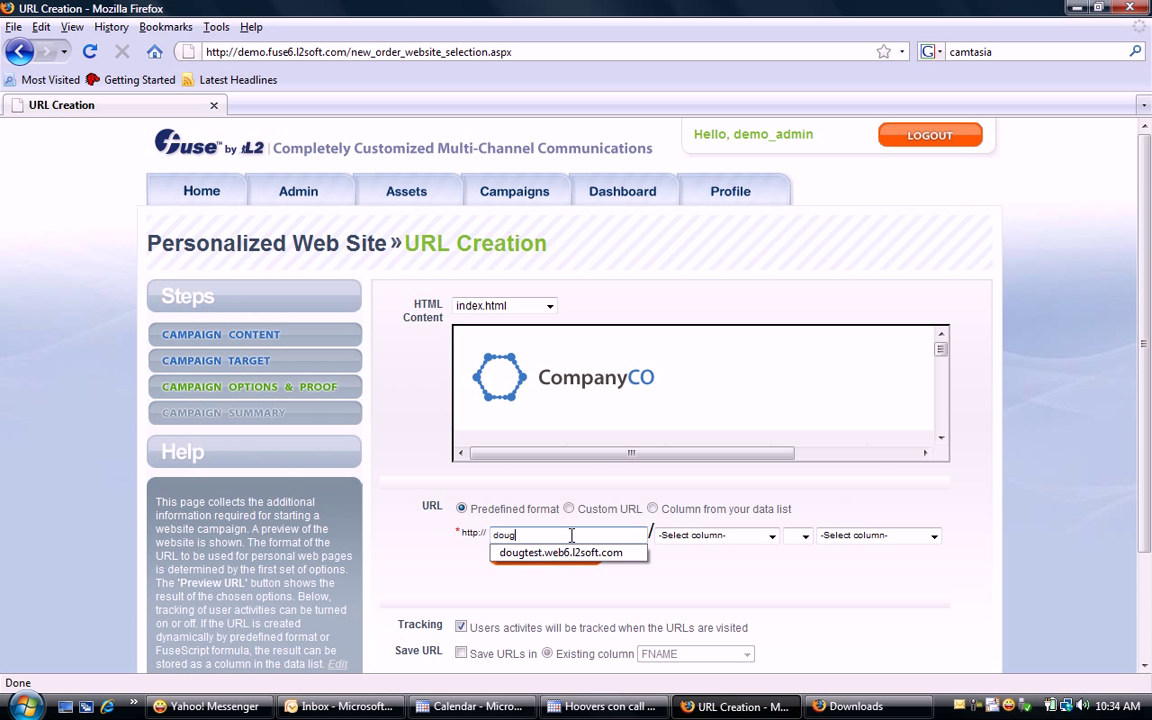
type("spurls.web6.l2soft.com")
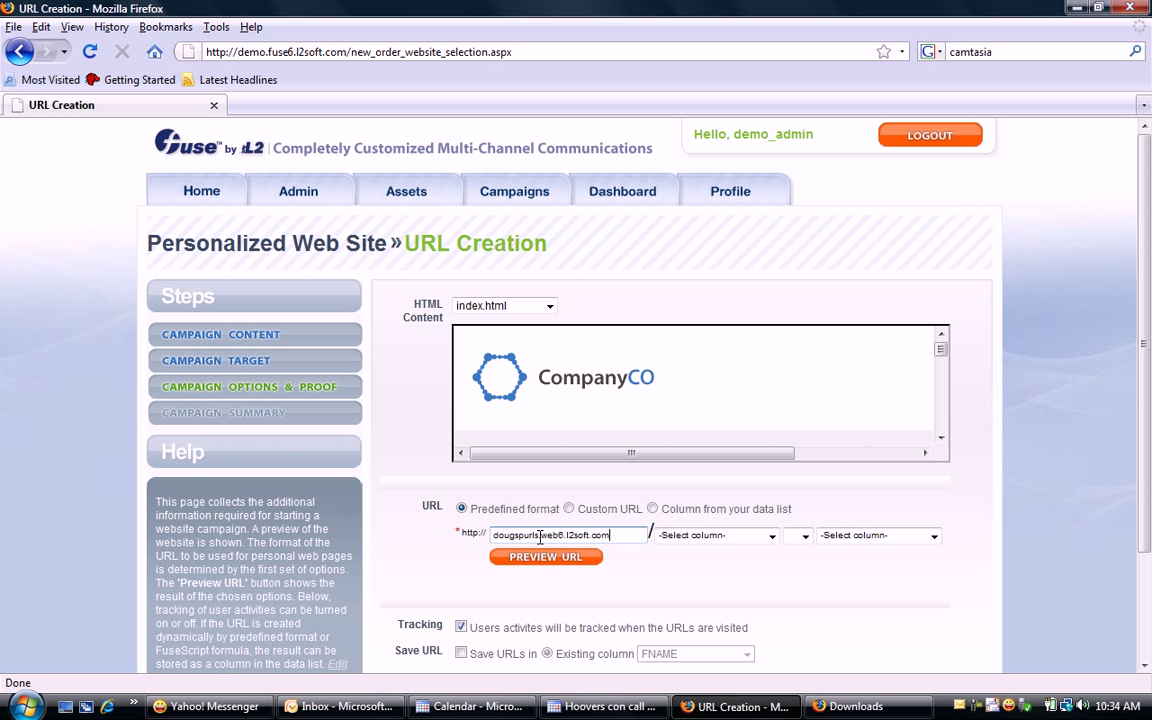
left_click(772, 537)
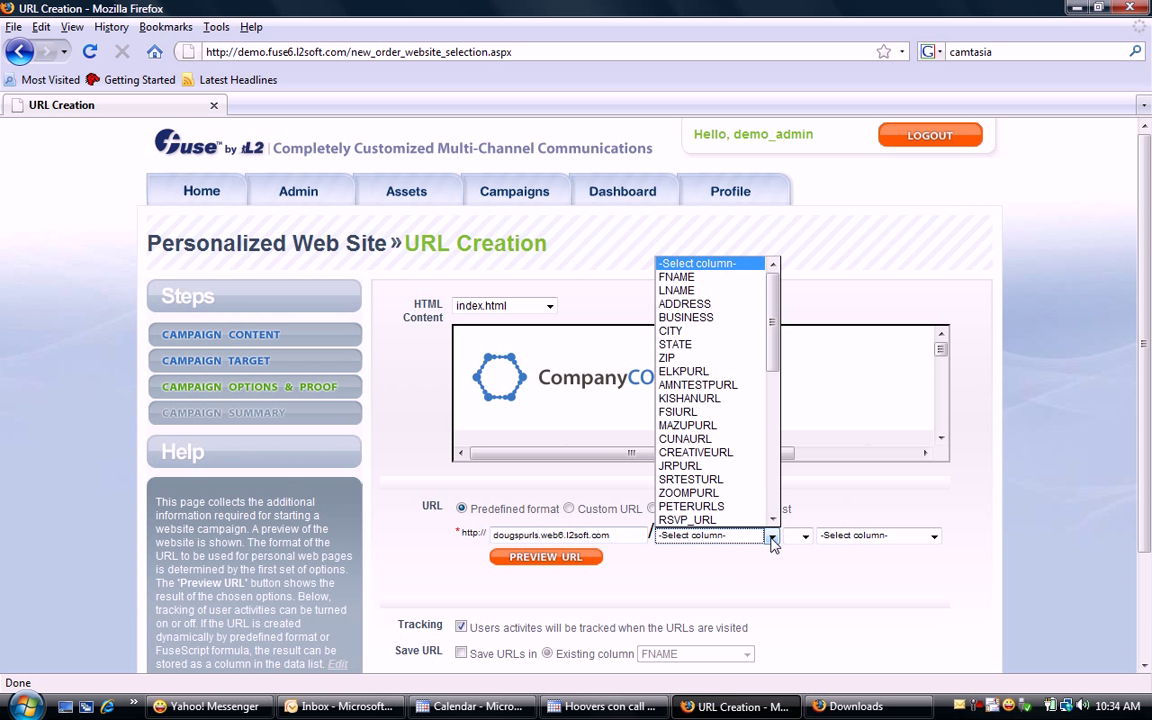
left_click(742, 281)
left_click(805, 536)
left_click(800, 564)
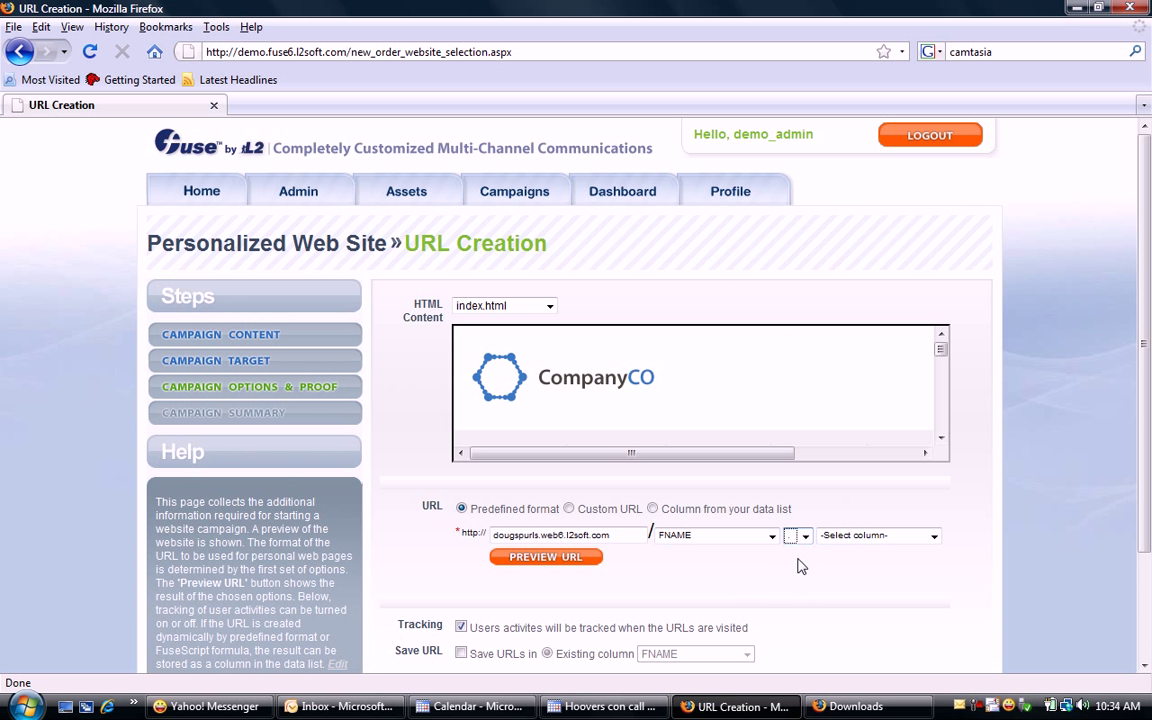
left_click(933, 537)
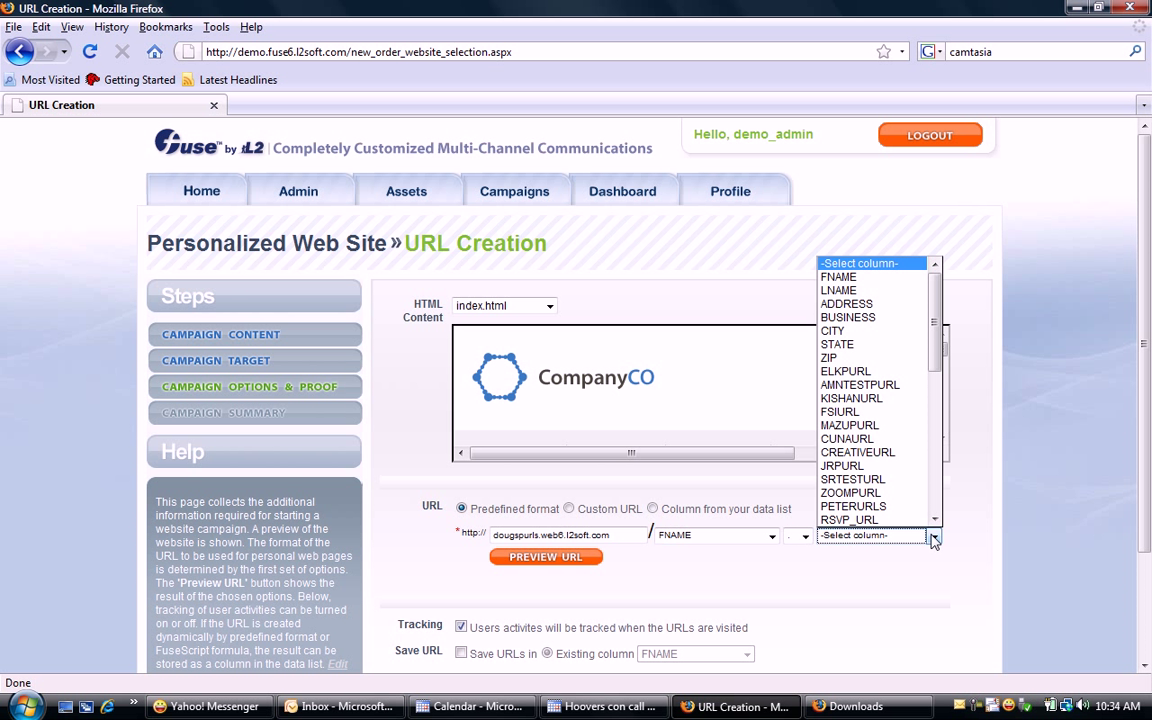
left_click(868, 290)
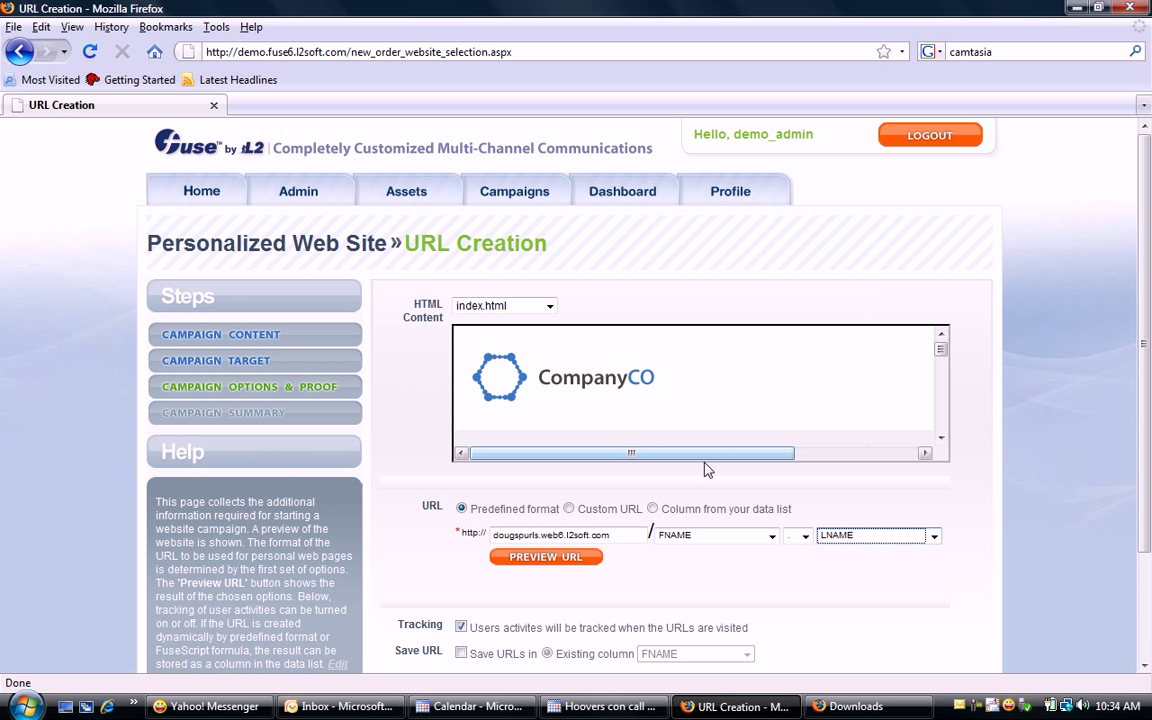
left_click(568, 557)
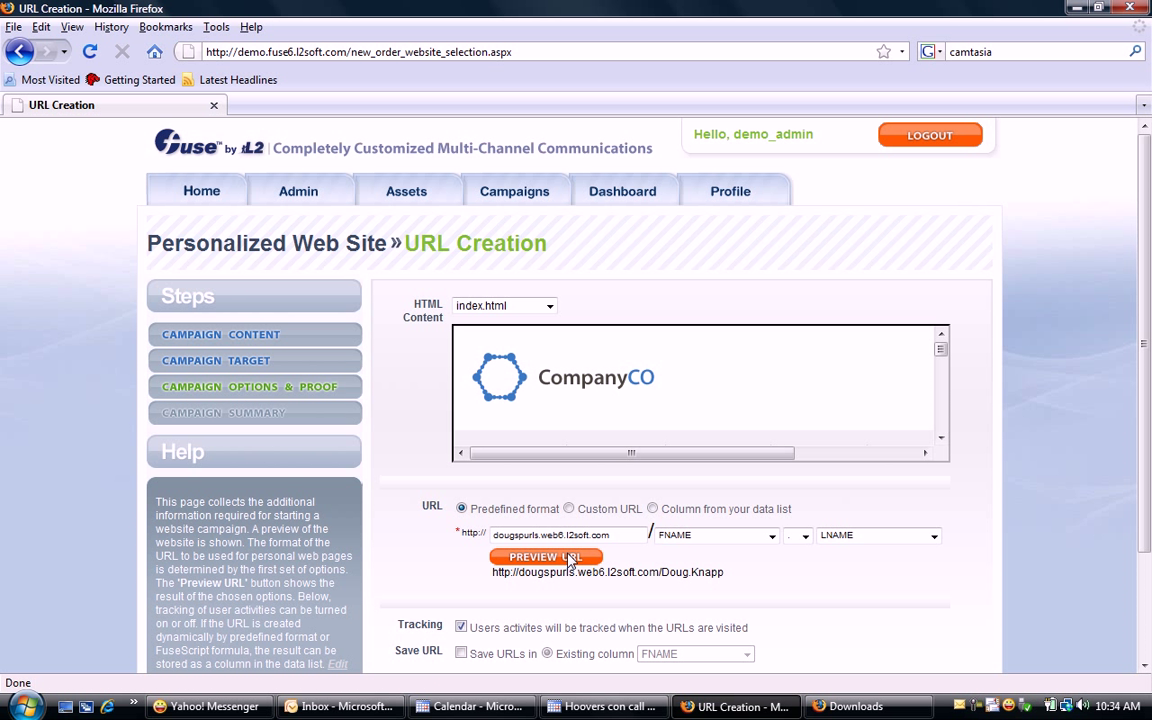
Save the generated URLs to a new column named 'dougspurls' and proceed
scroll(1107, 310, "down", 3)
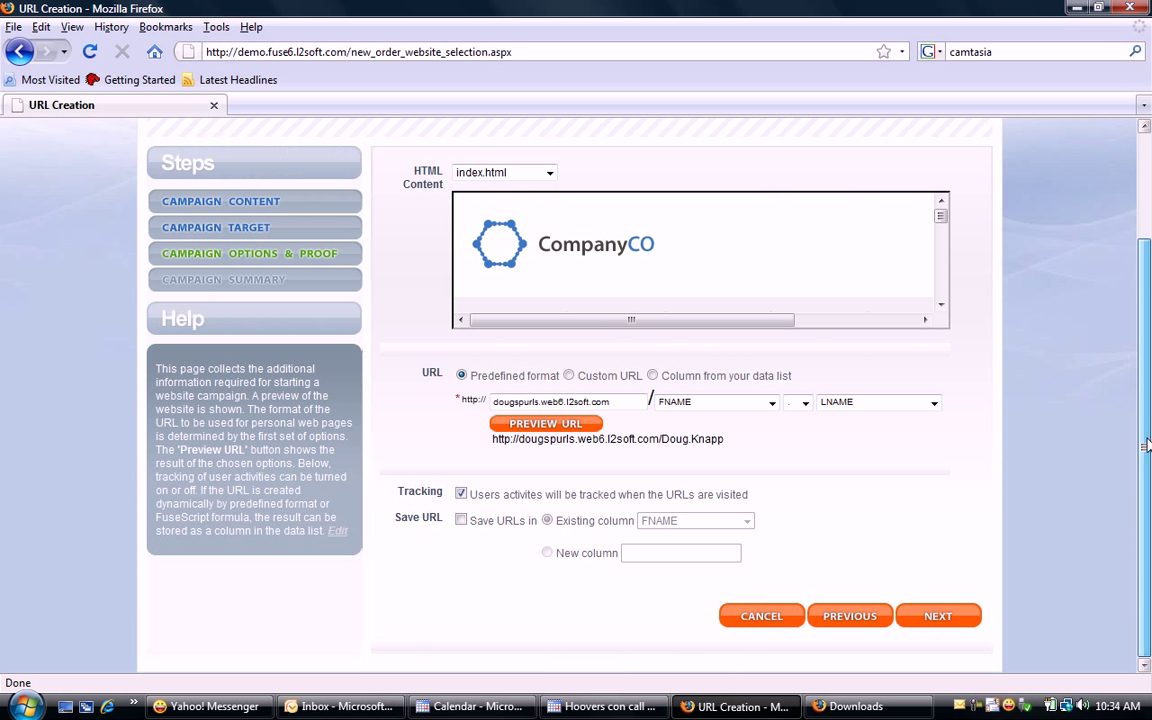
left_click(461, 521)
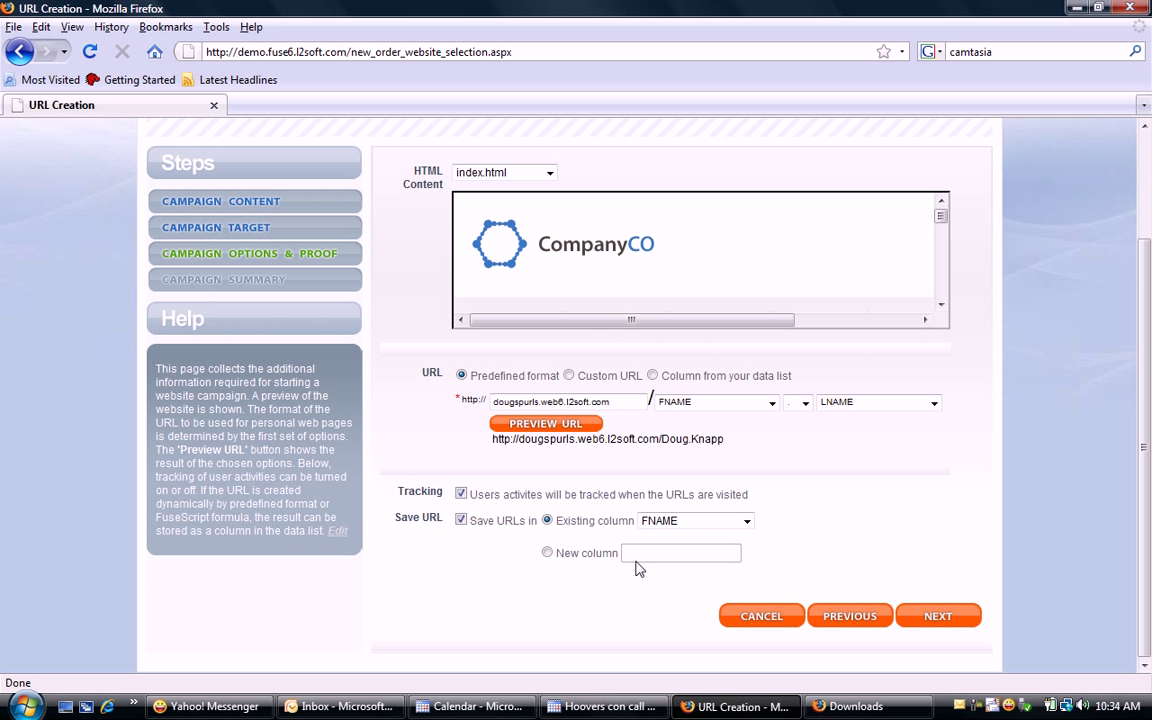
left_click(584, 555)
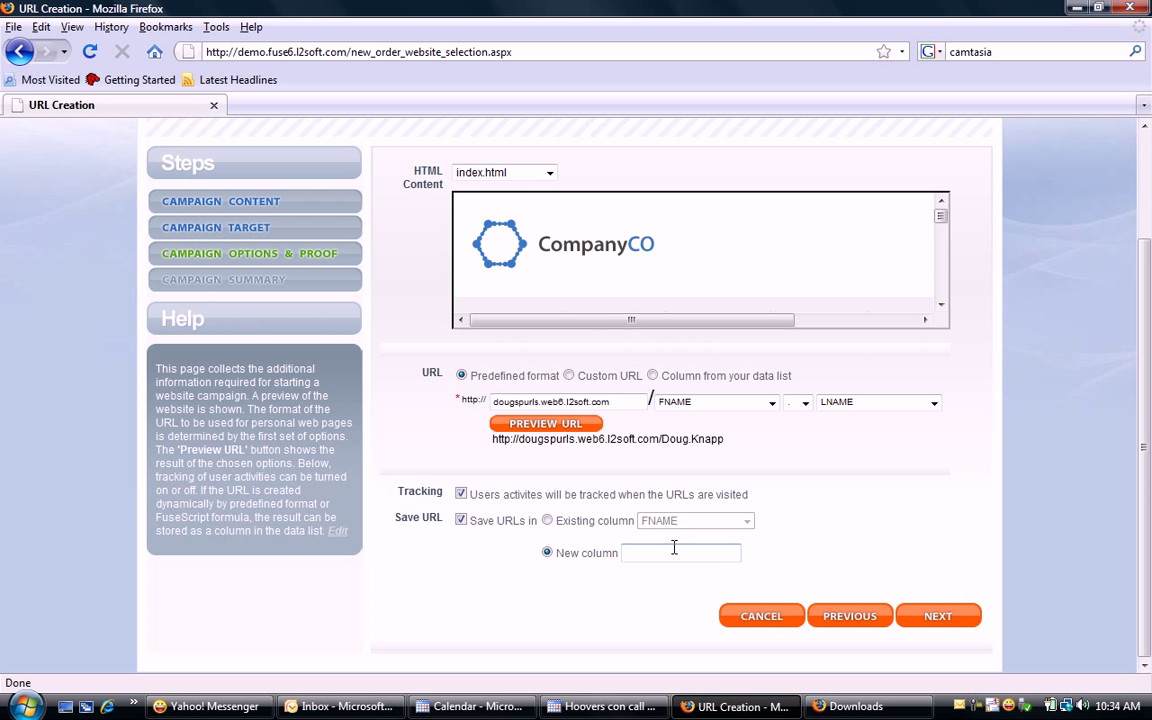
left_click(674, 550)
type("dougs")
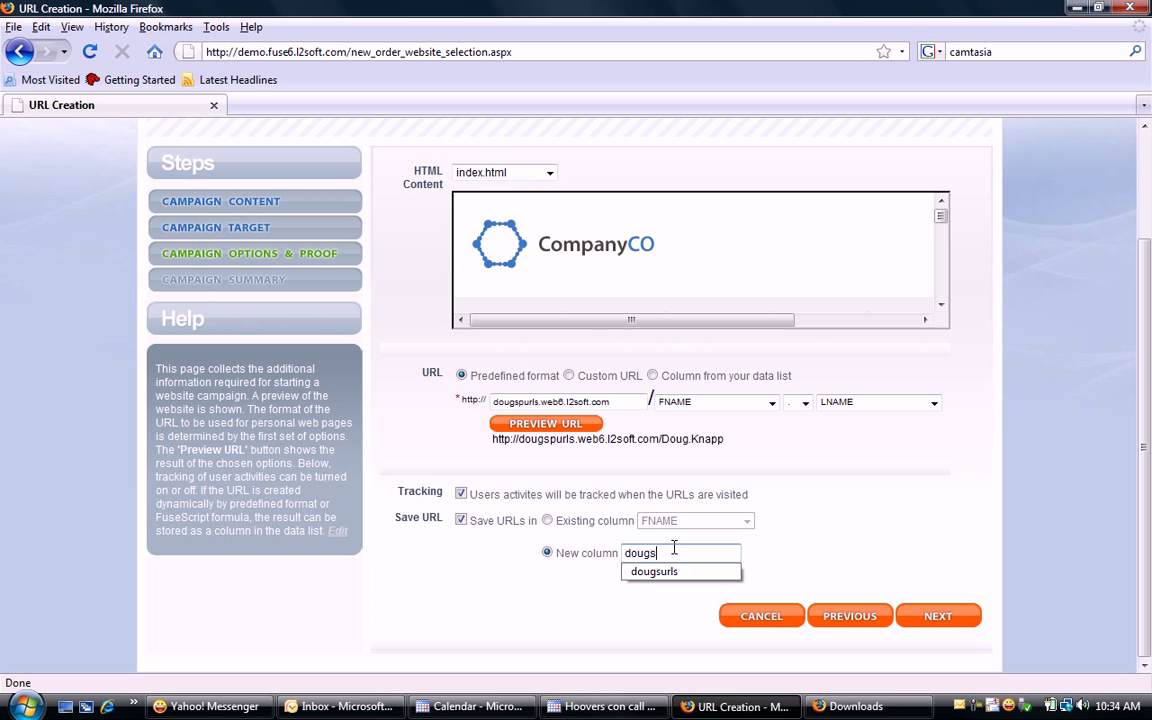
type("purls")
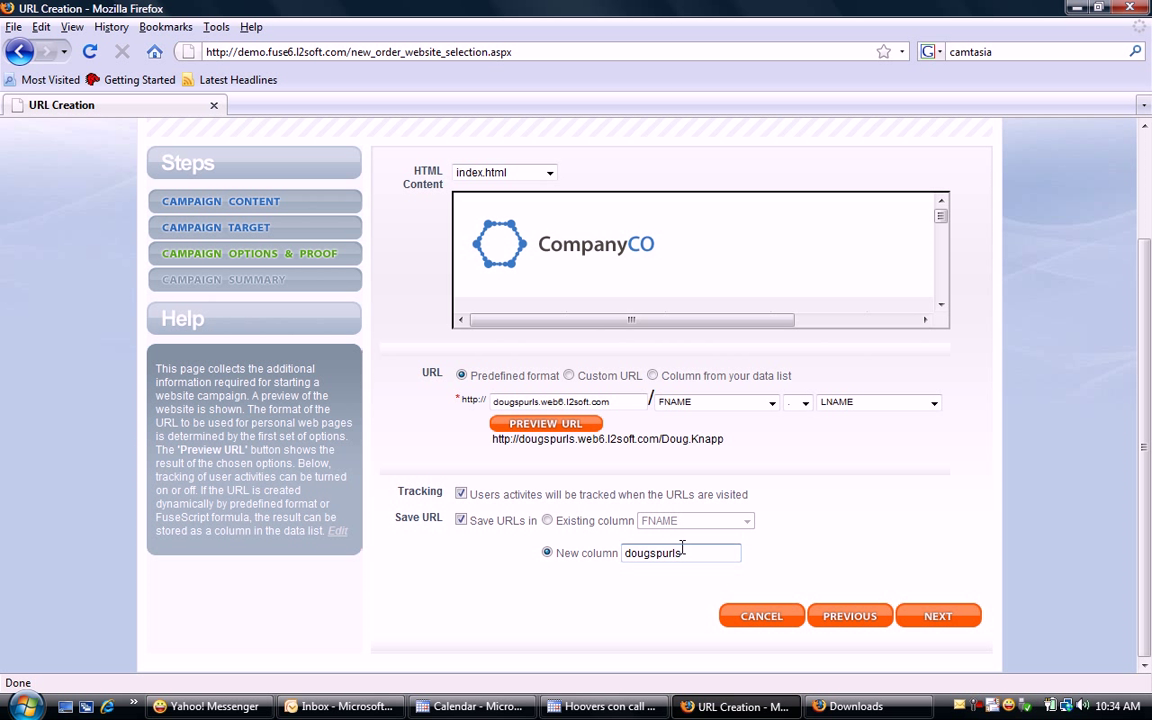
left_click(938, 616)
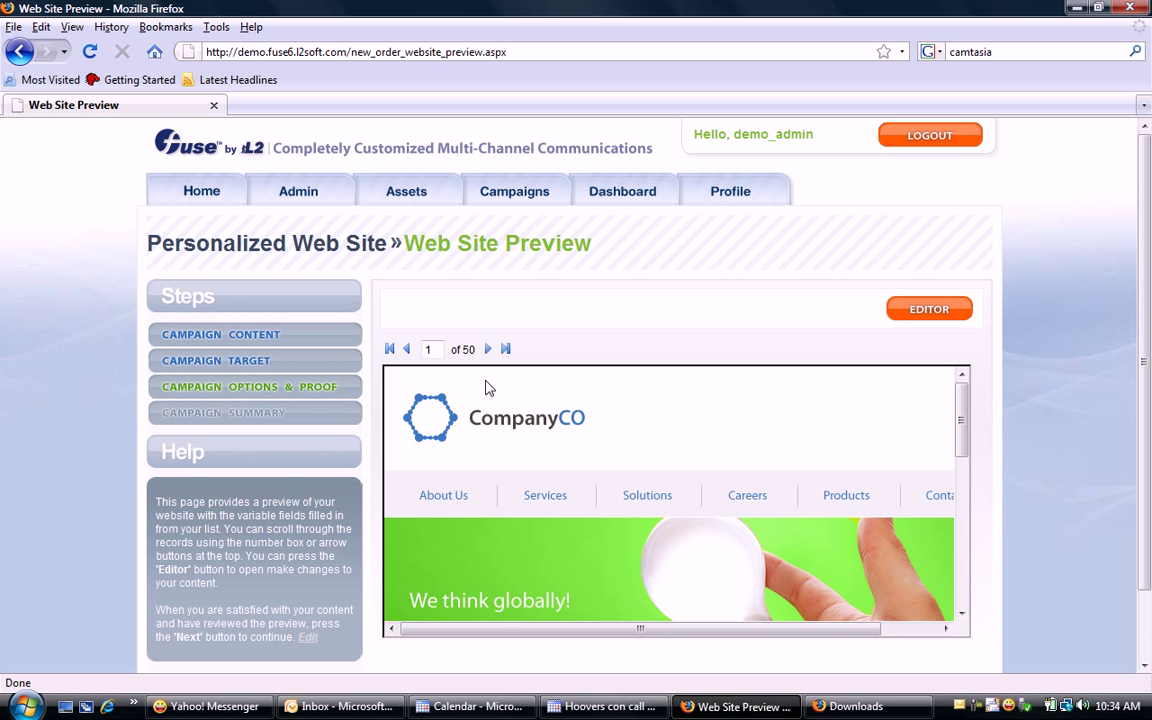
Preview the personalized site for record 2 of 50, then proceed to the order summary
left_click_drag(966, 402, 968, 490)
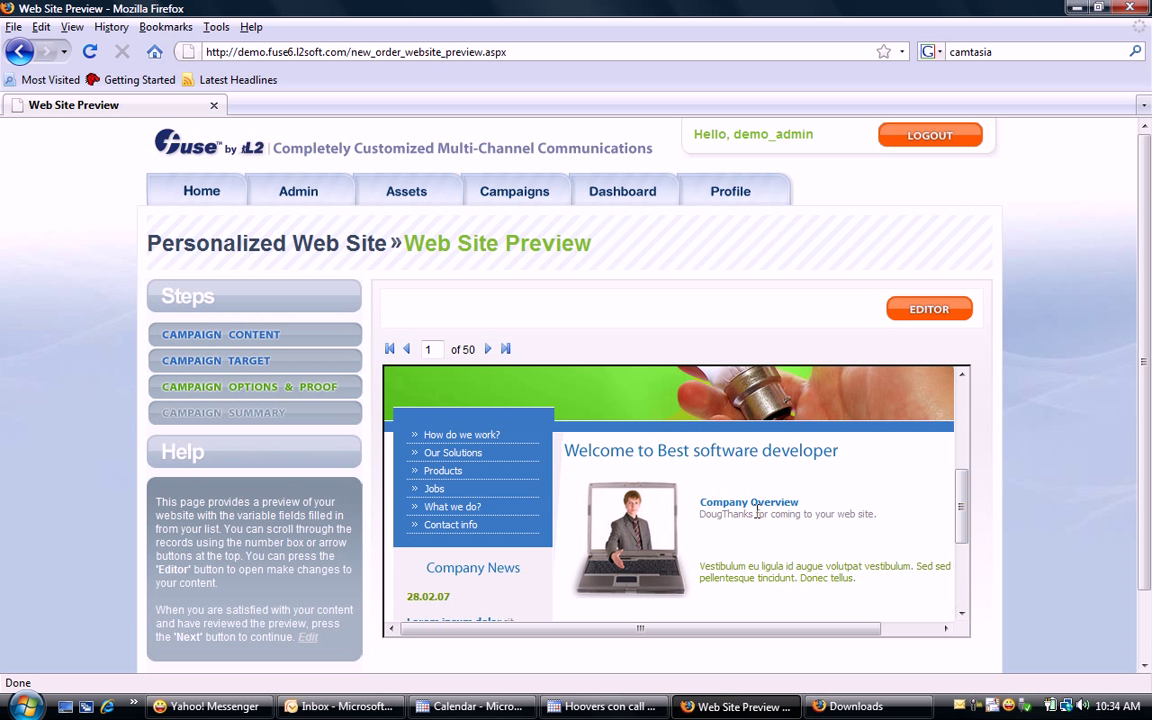
left_click(486, 350)
left_click_drag(962, 418, 966, 503)
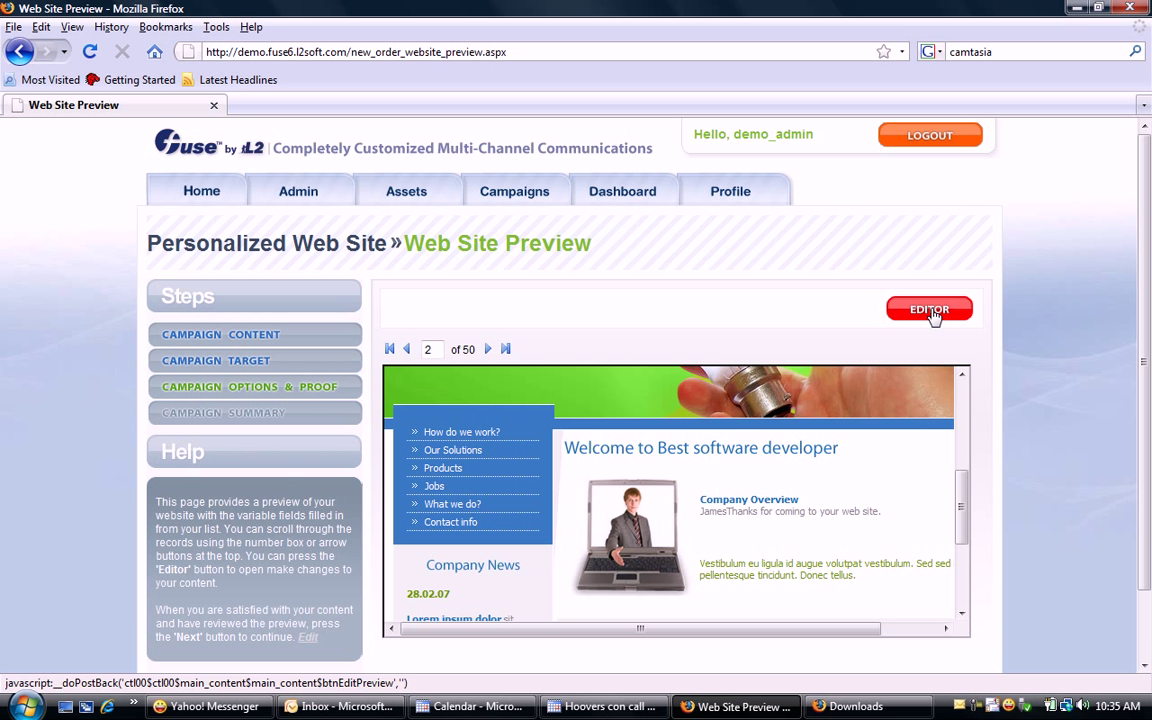
scroll(1138, 349, "down", 2)
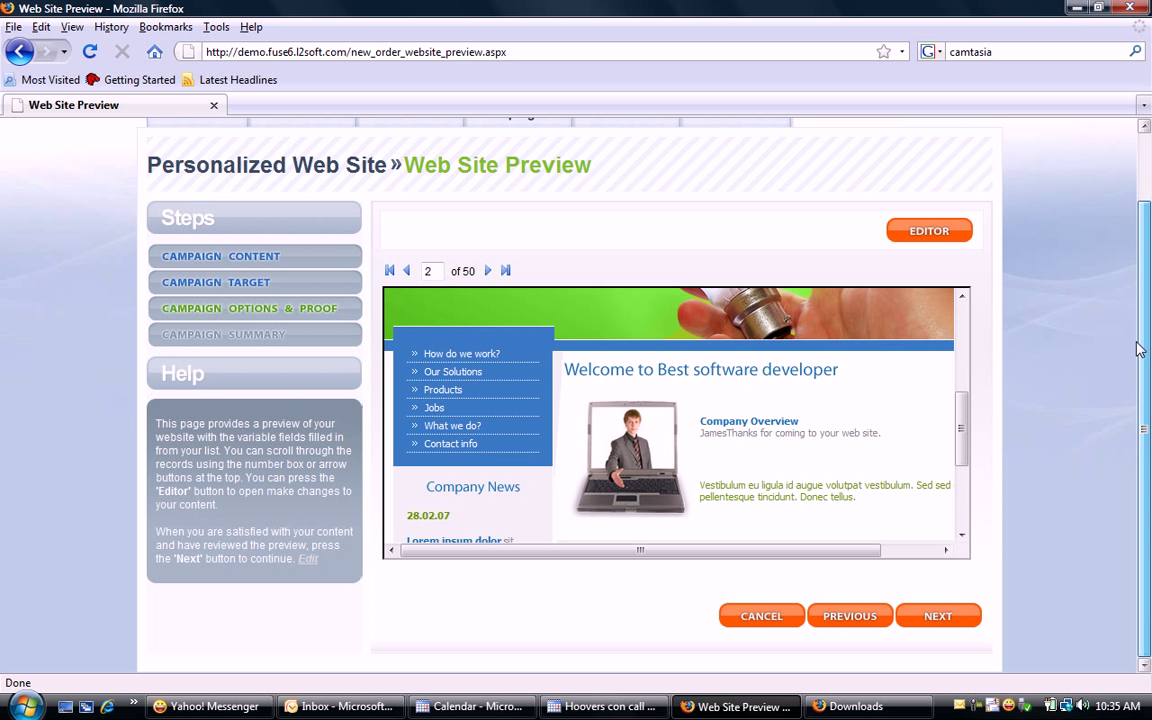
left_click(939, 617)
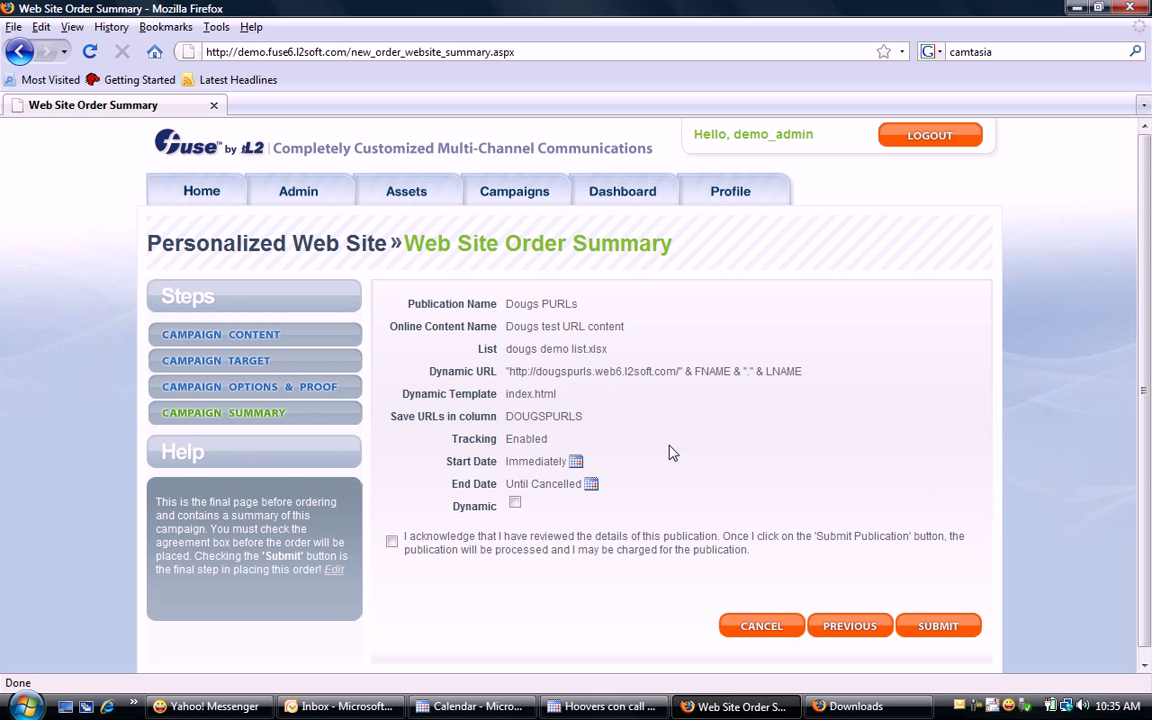
Set the campaign end date to June 12, 2009 and submit the order
left_click(591, 485)
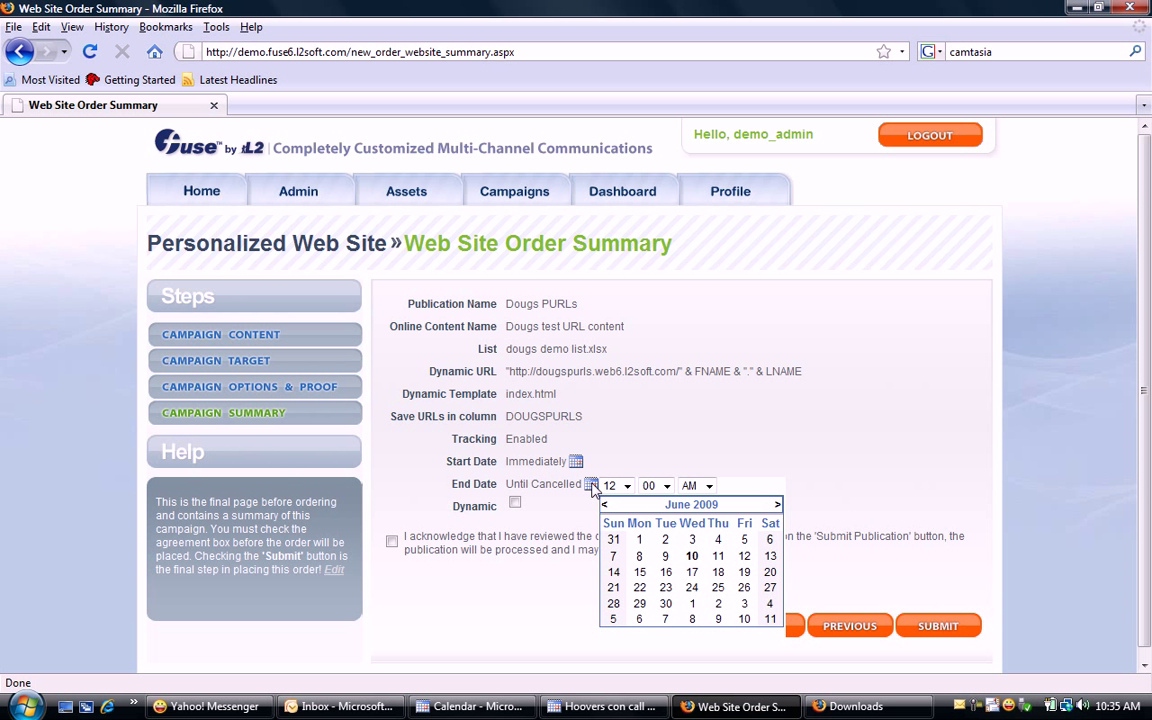
left_click(744, 557)
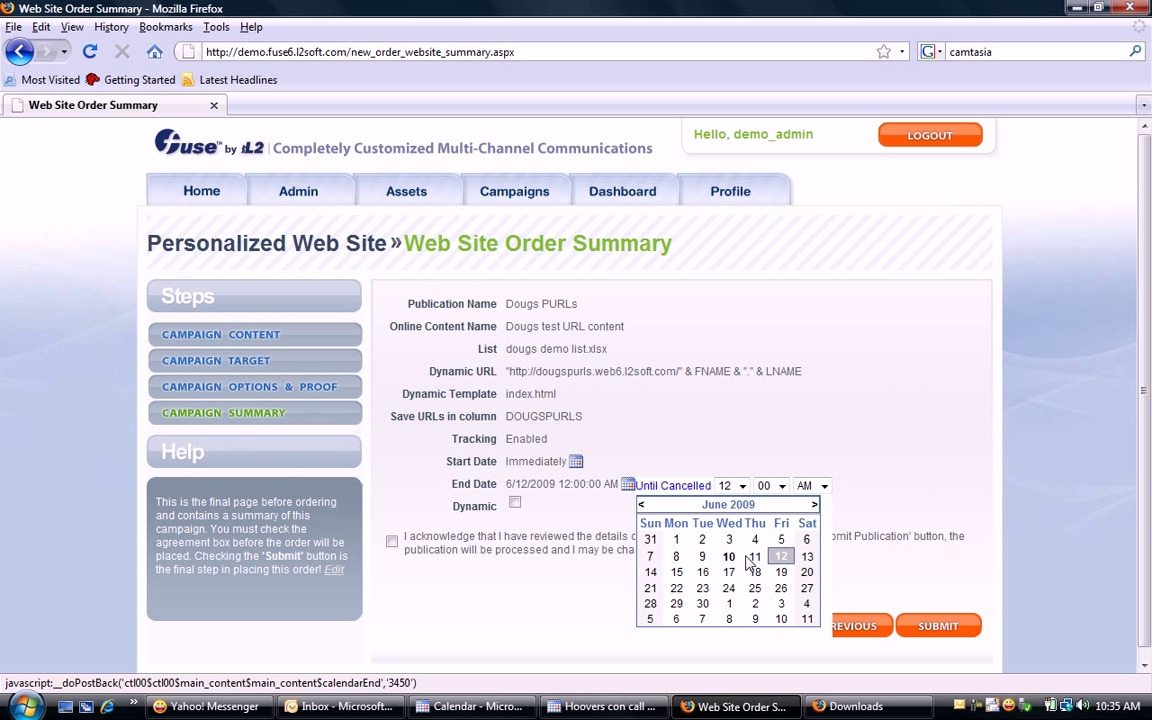
left_click(560, 457)
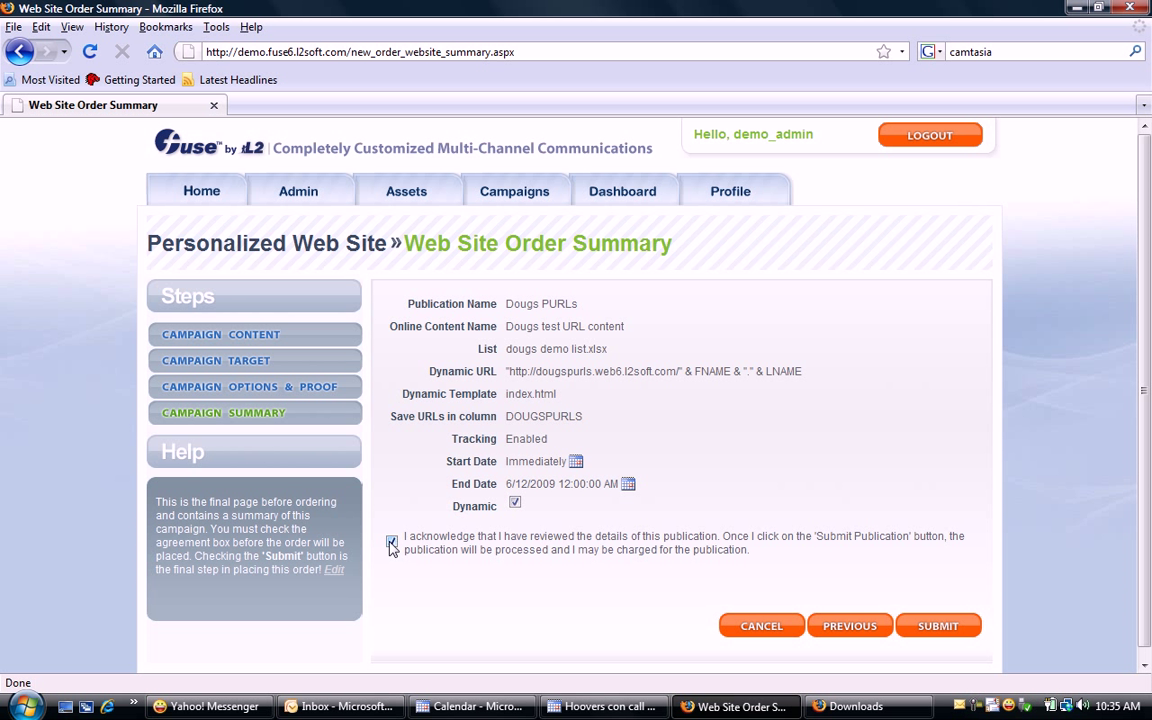
left_click(927, 627)
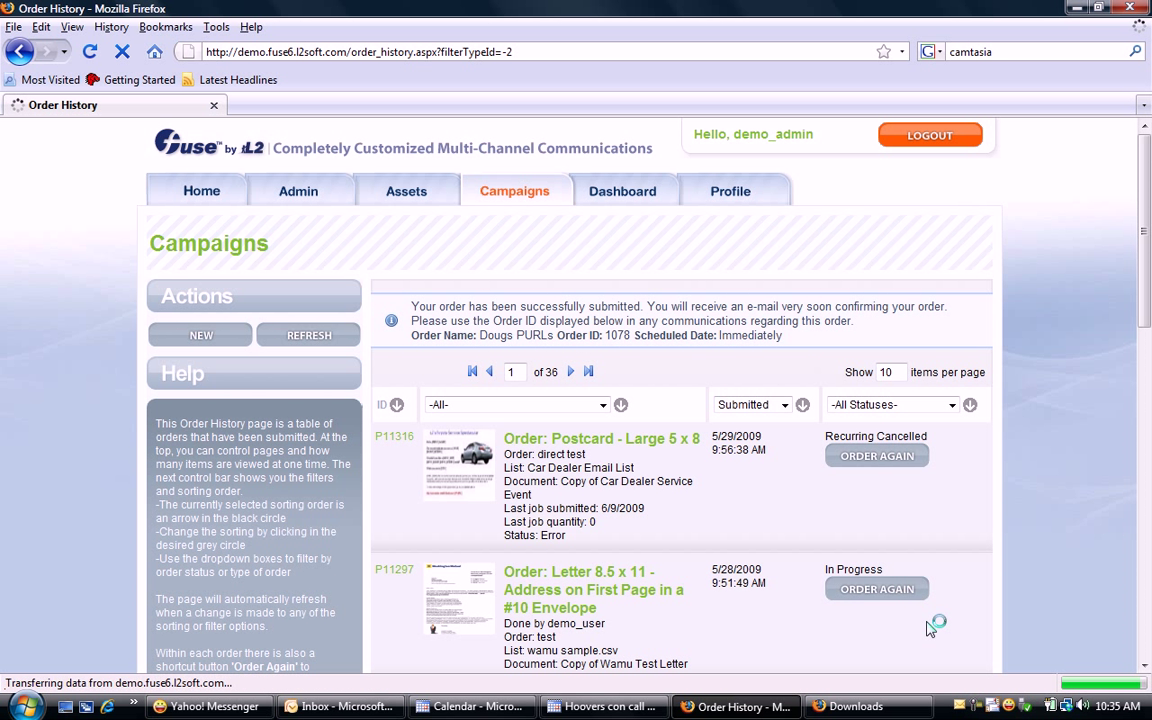
Filter orders to Publication and follow the link in the approval-request e-mail
left_click(603, 405)
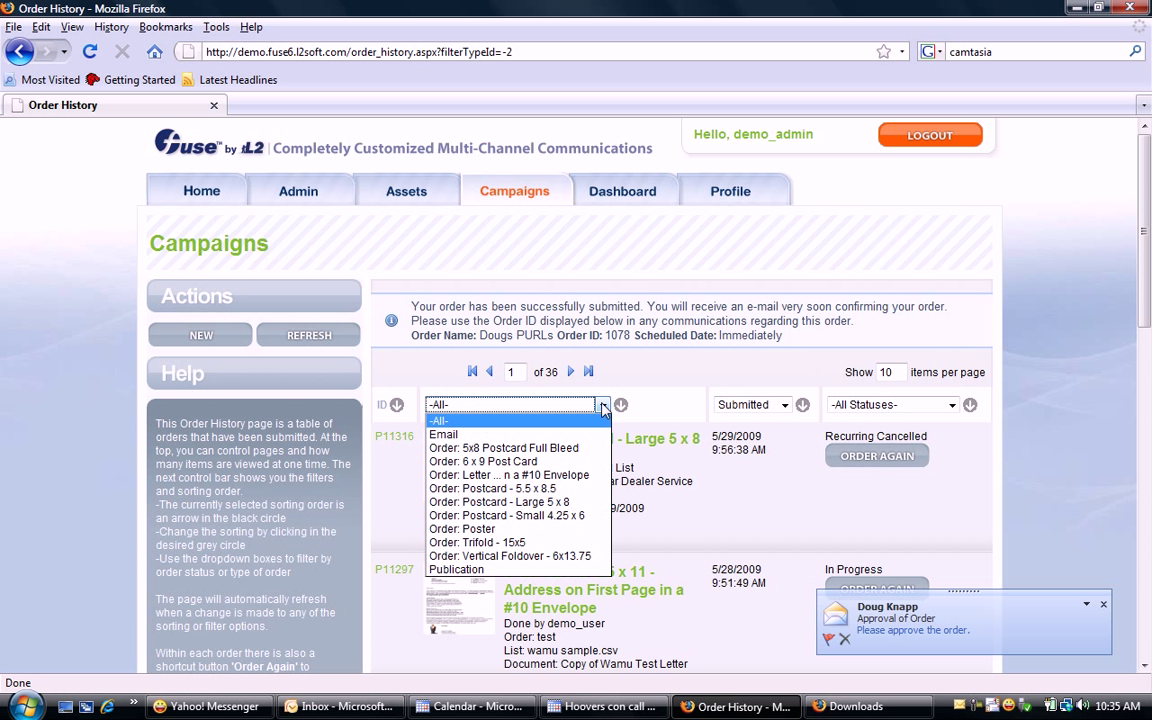
left_click(553, 569)
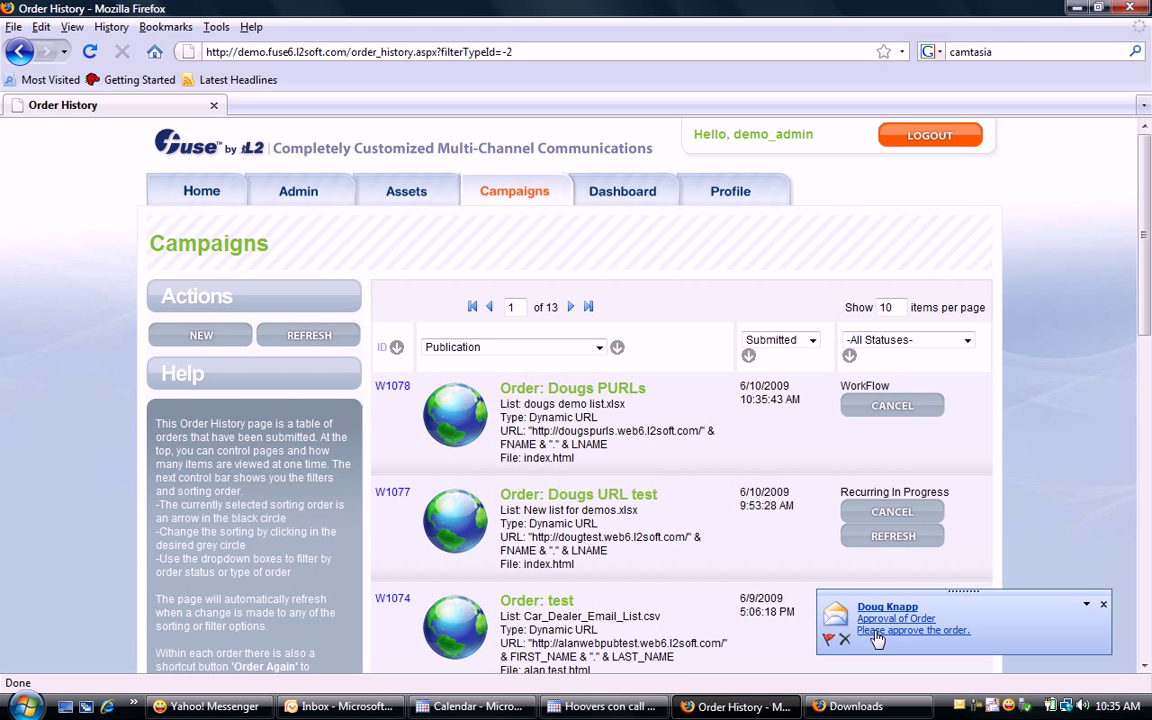
left_click(876, 636)
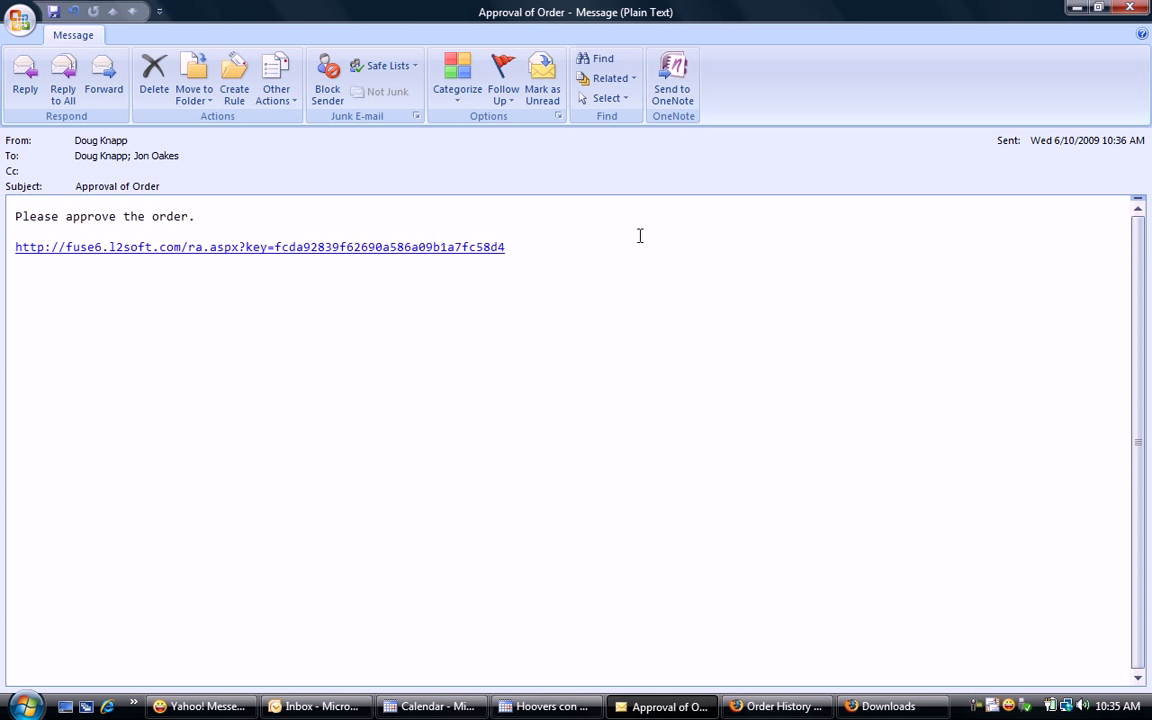
left_click(357, 252)
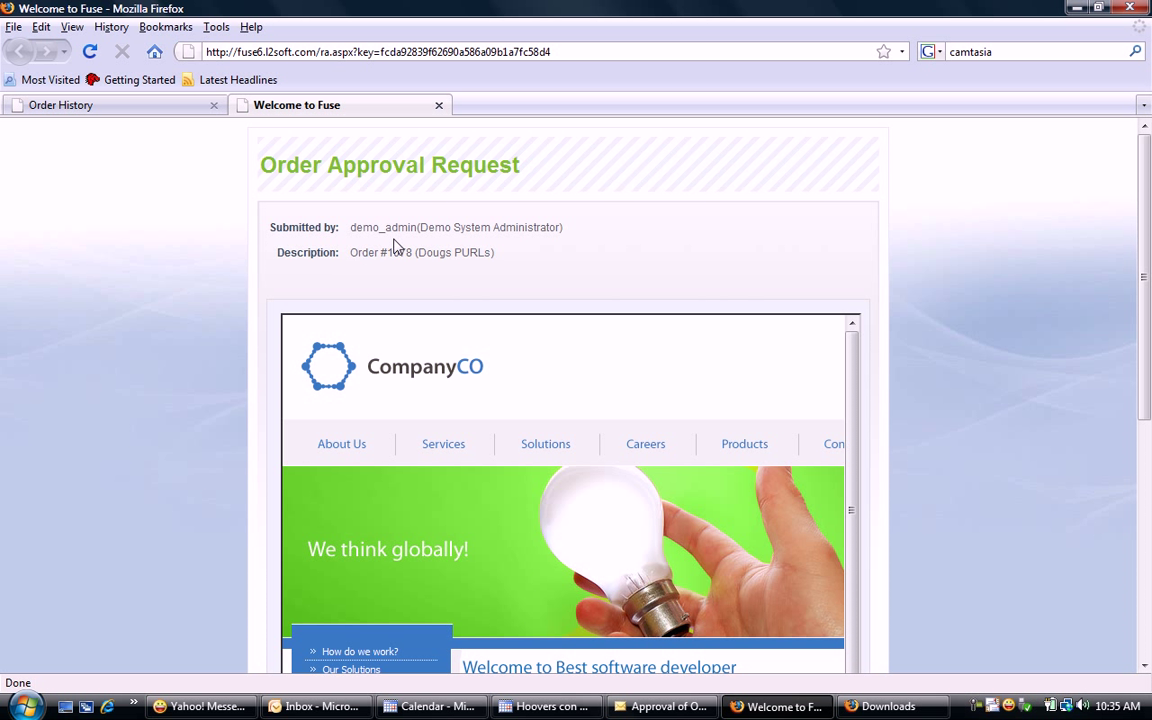
Approve order #1078 and go back to the Order History
left_click_drag(1147, 175, 1147, 404)
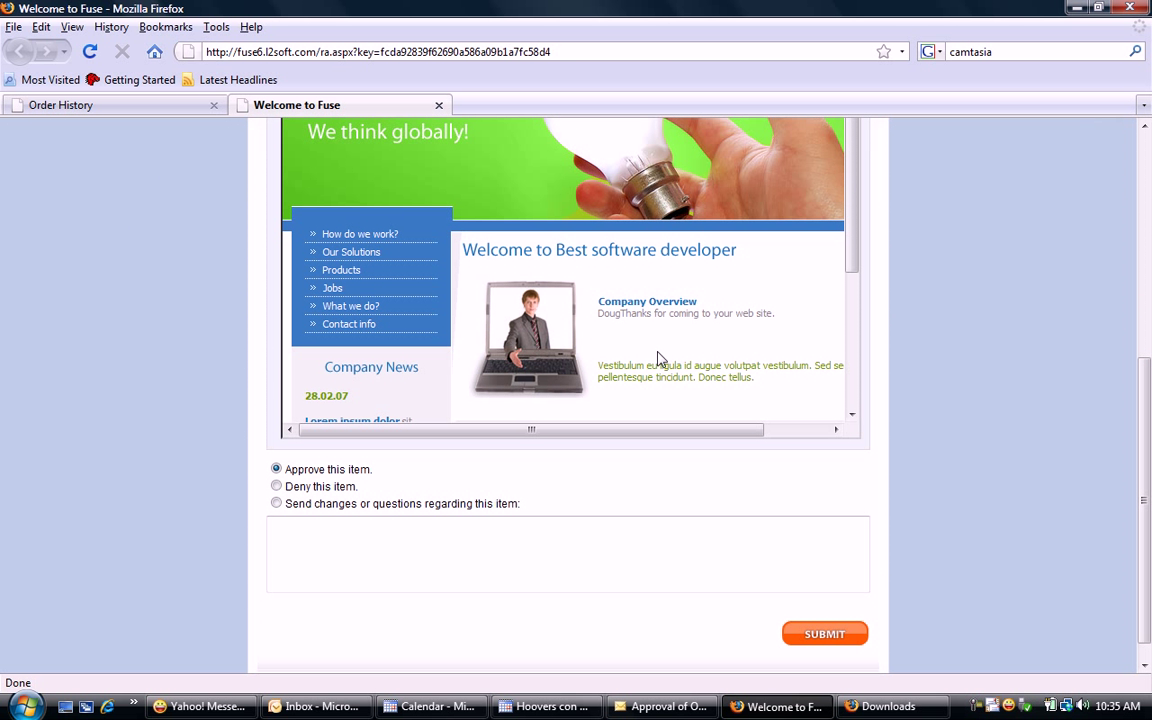
left_click(837, 636)
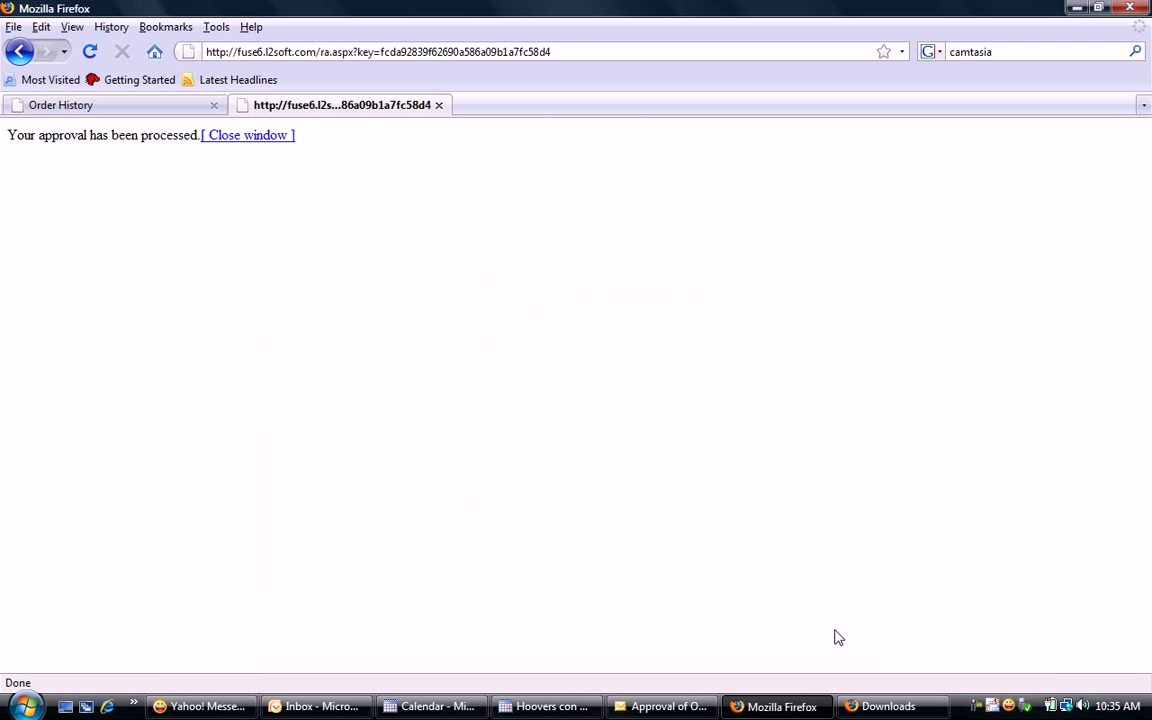
left_click(170, 107)
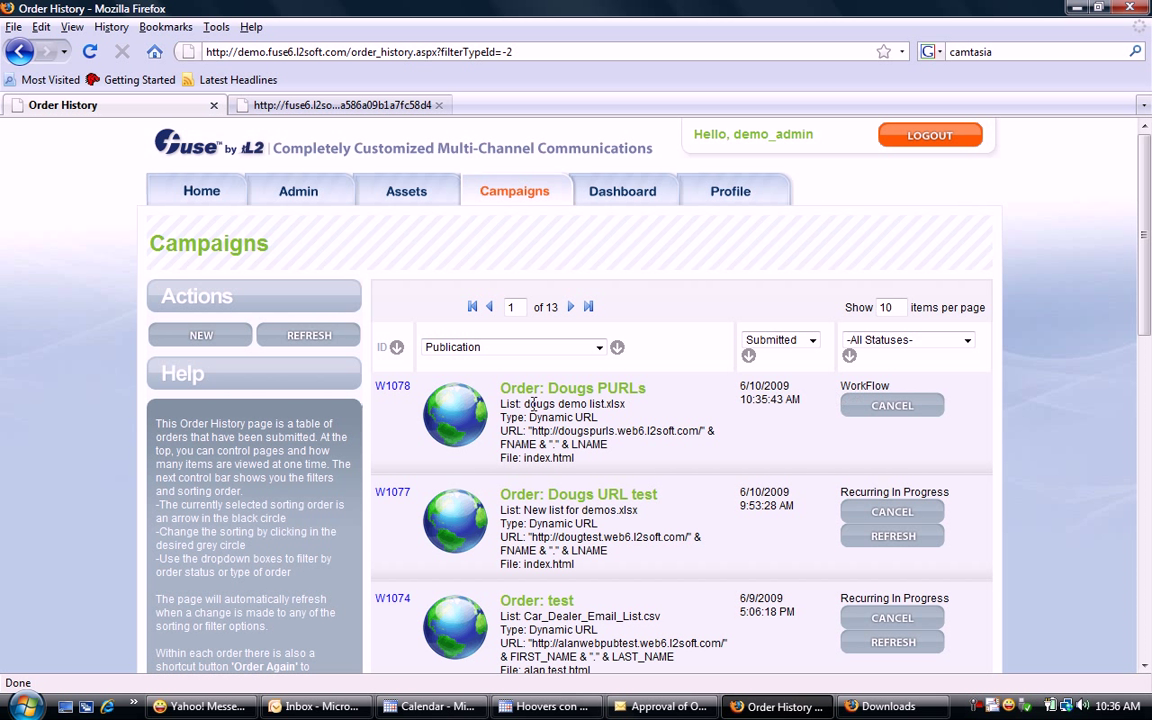
Refresh the order list to show Recurring Submitted and copy the W1078 base URL
left_click(325, 338)
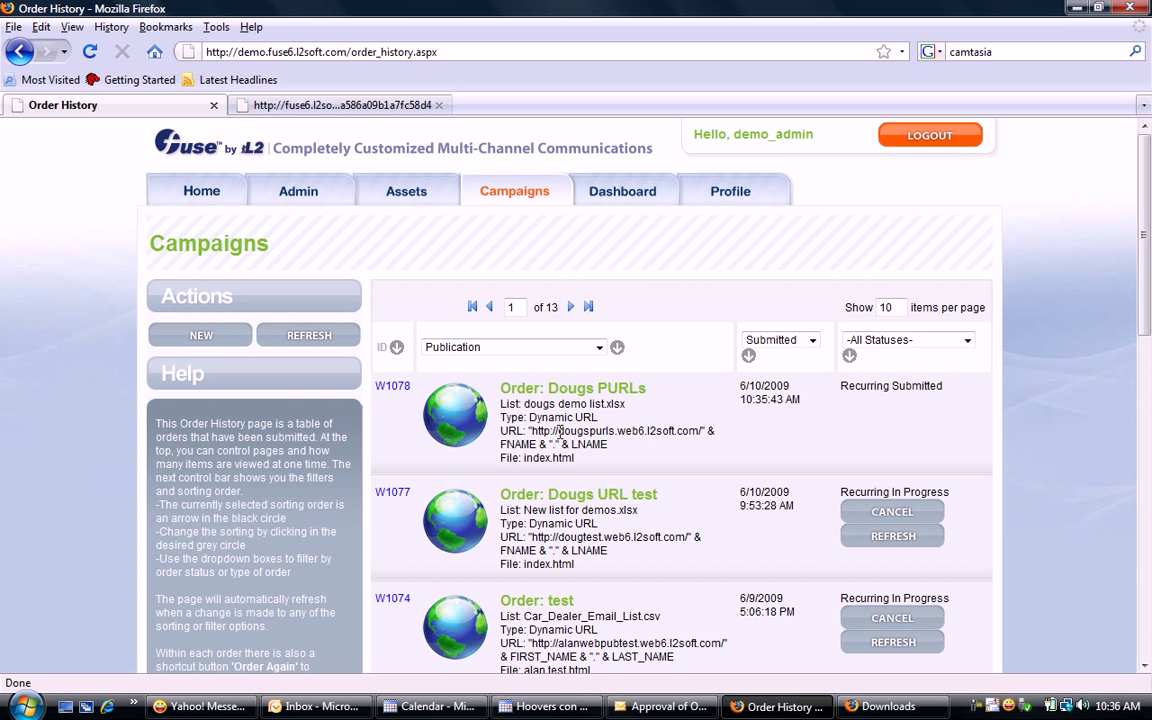
left_click_drag(532, 432, 696, 425)
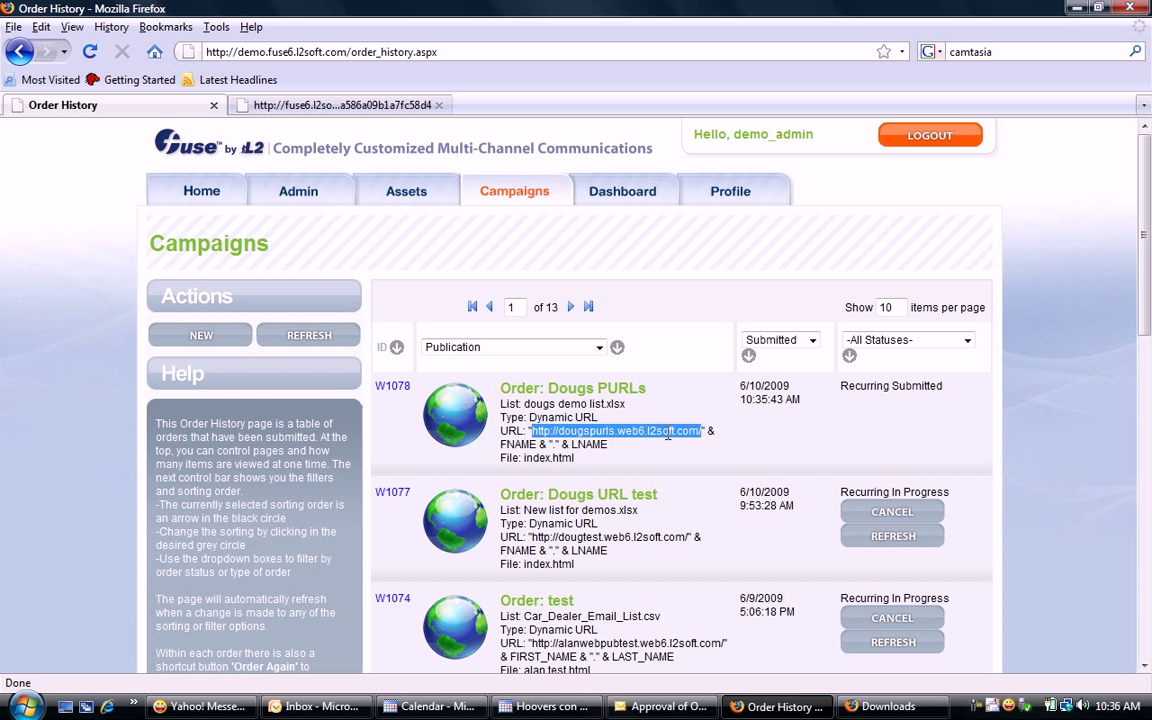
right_click(667, 433)
left_click(690, 447)
Switch to the approval page tab and select its web address for replacing
left_click(375, 106)
left_click(352, 51)
right_click(349, 51)
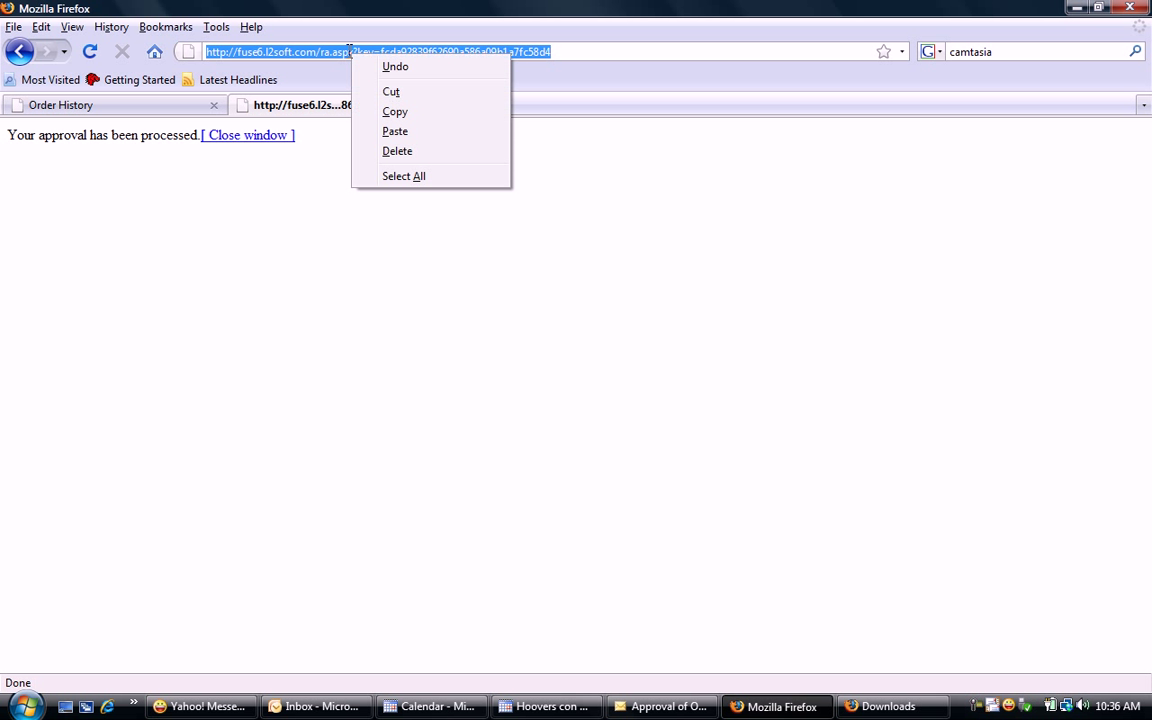
Paste the base URL into the address bar with a contact's first.last name appended, and load it
left_click(380, 131)
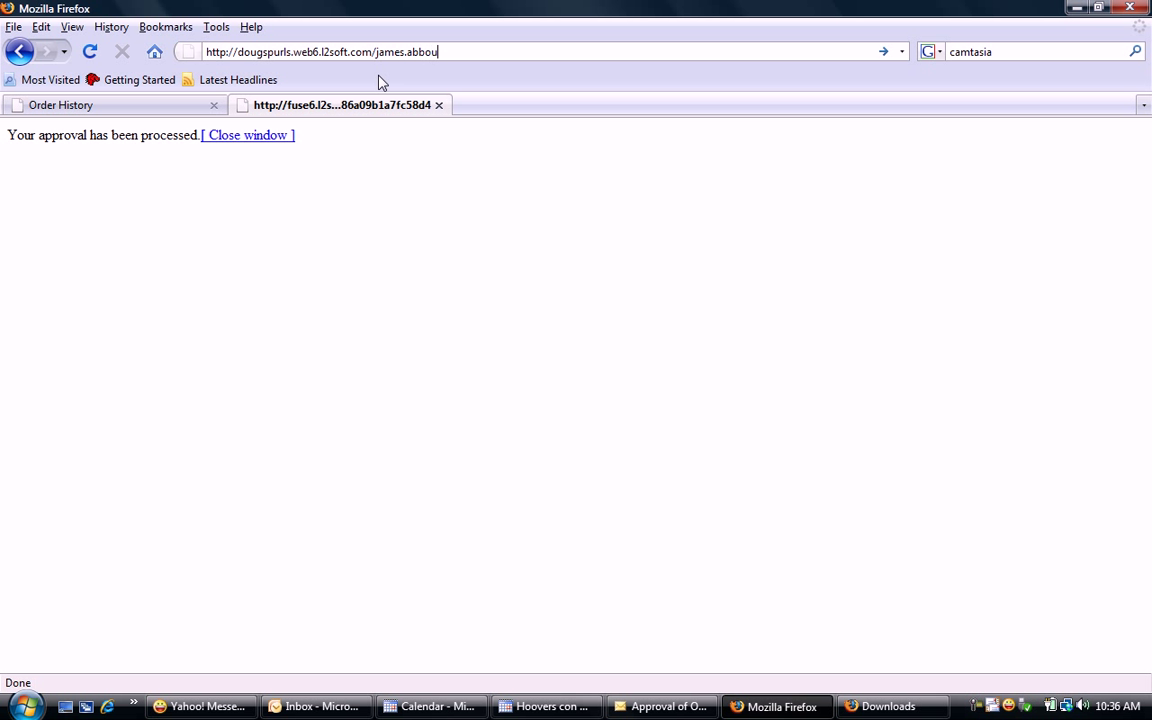
key("Return")
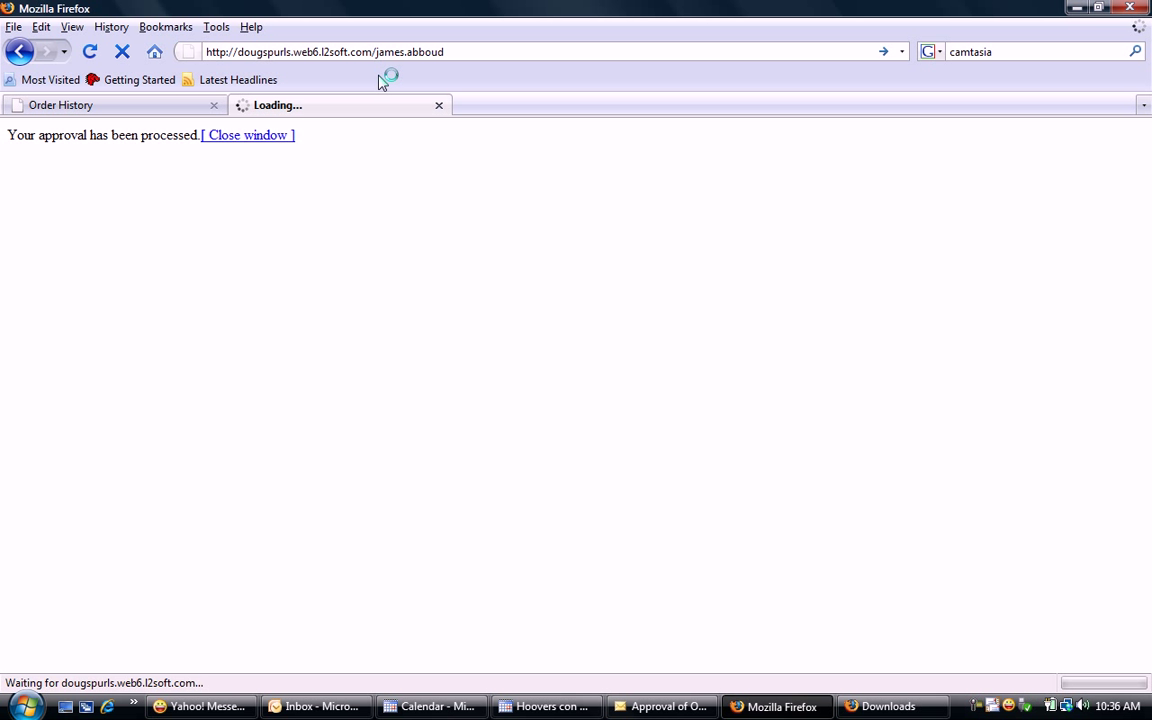